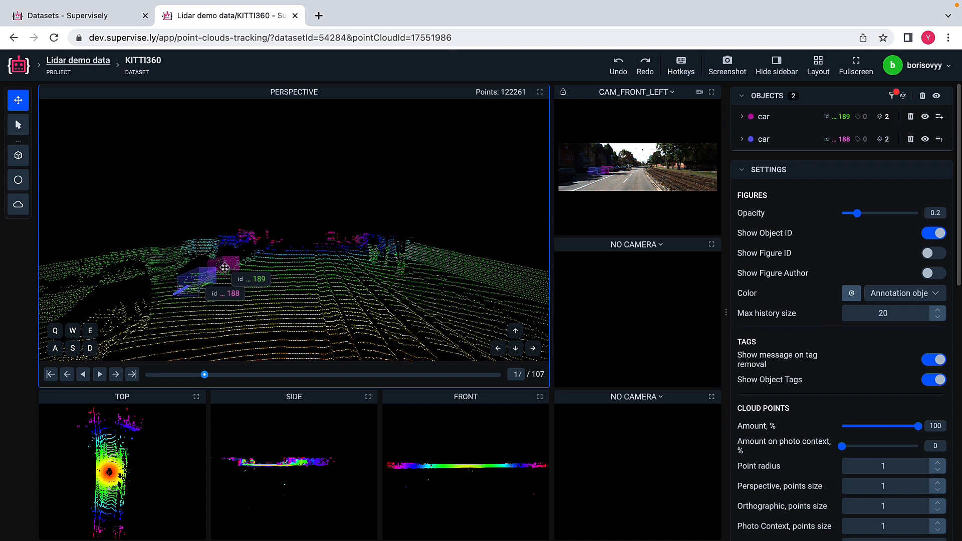
# - Step forward from frame 17 to frame 23 and back to 17, examining which frames have cuboids on the two cars
pyautogui.click(116, 375)
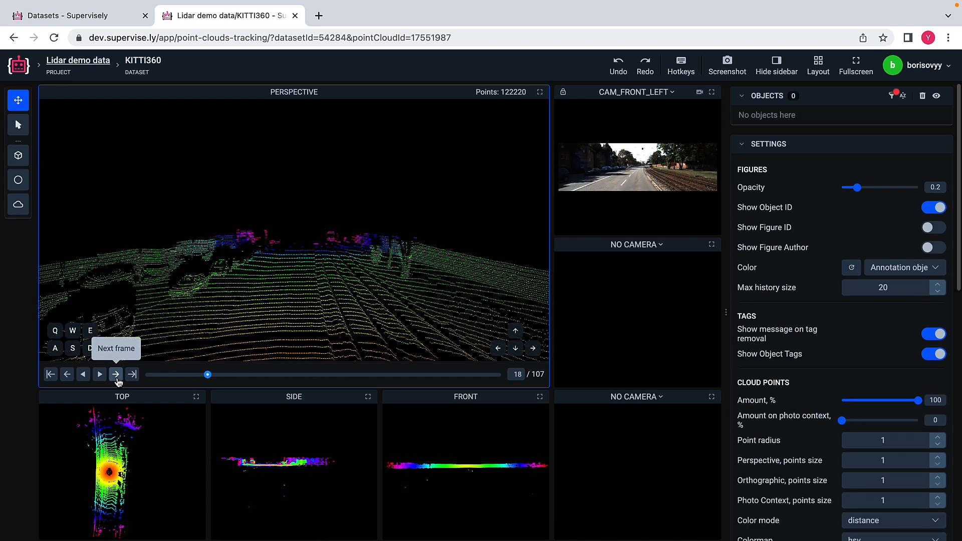
pyautogui.click(116, 375)
pyautogui.click(116, 375)
pyautogui.click(117, 377)
pyautogui.click(117, 376)
pyautogui.click(116, 377)
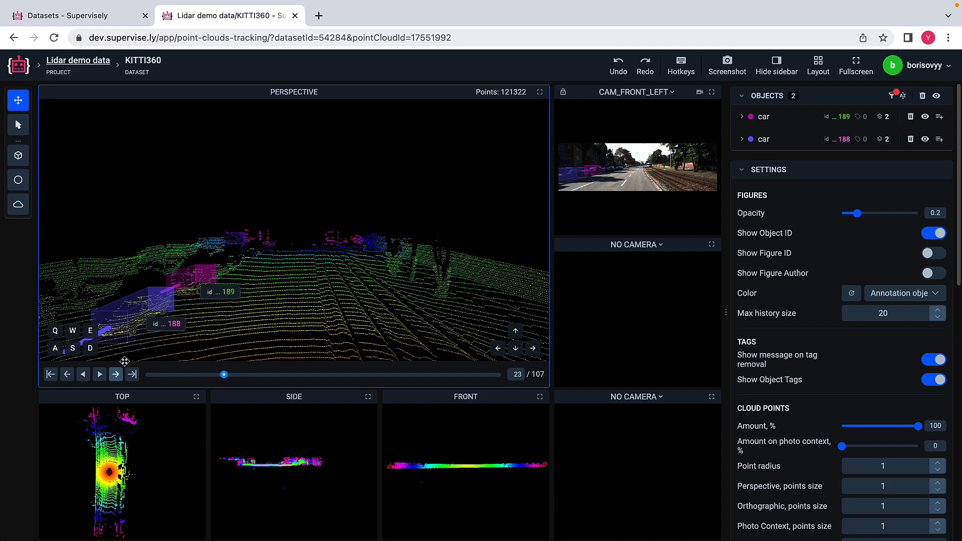
pyautogui.click(67, 376)
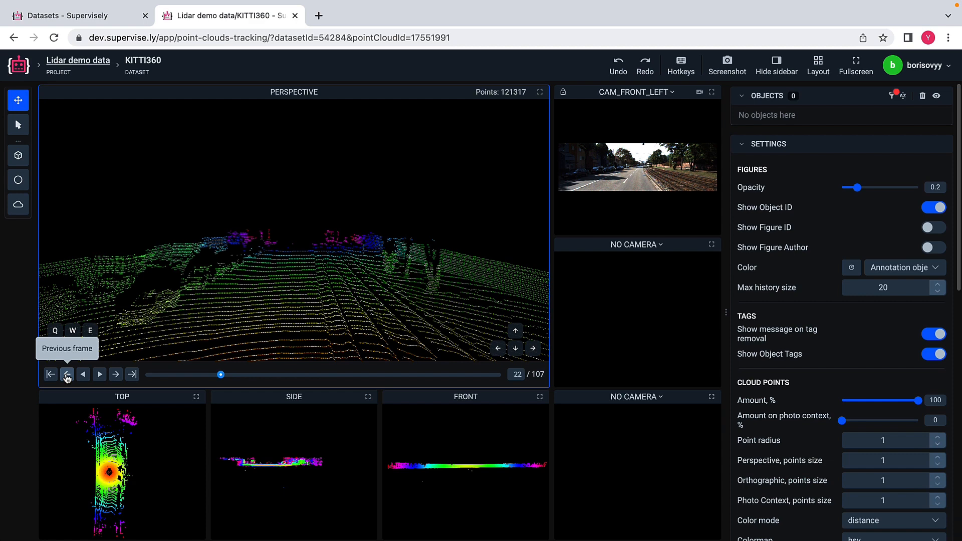
pyautogui.click(66, 375)
pyautogui.click(67, 375)
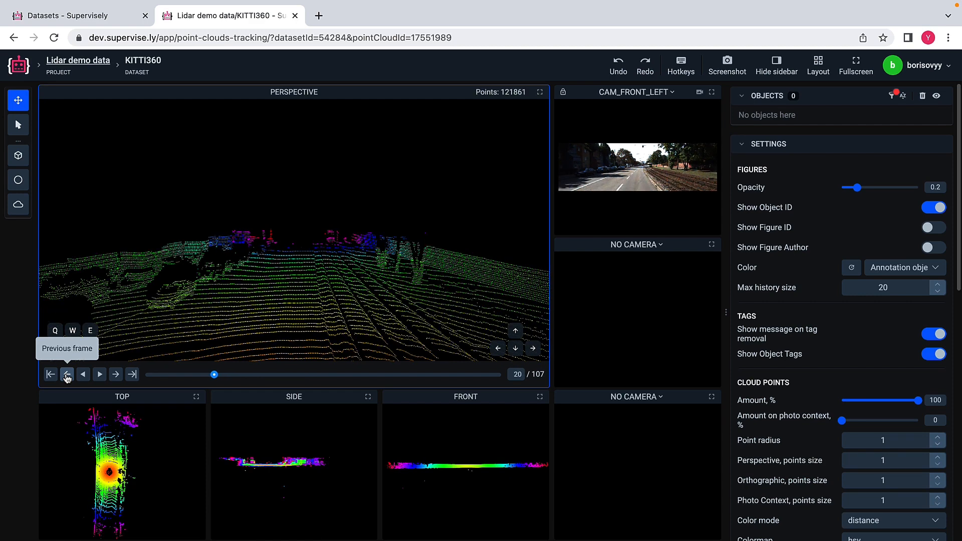
pyautogui.click(67, 375)
pyautogui.click(68, 375)
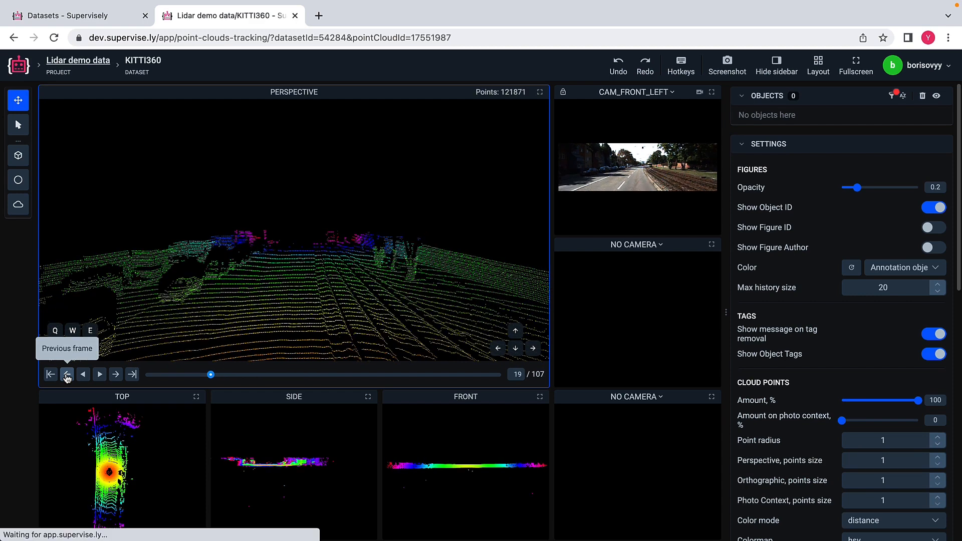
pyautogui.click(68, 376)
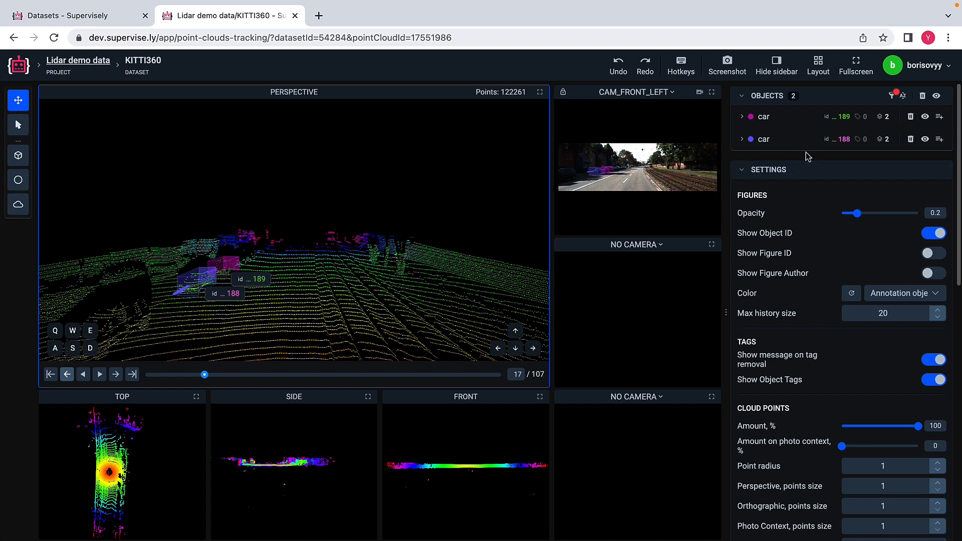
# - Interpolate the cuboids of the car with id ending in 188 between frames 23 and 17, and close its track
pyautogui.click(745, 143)
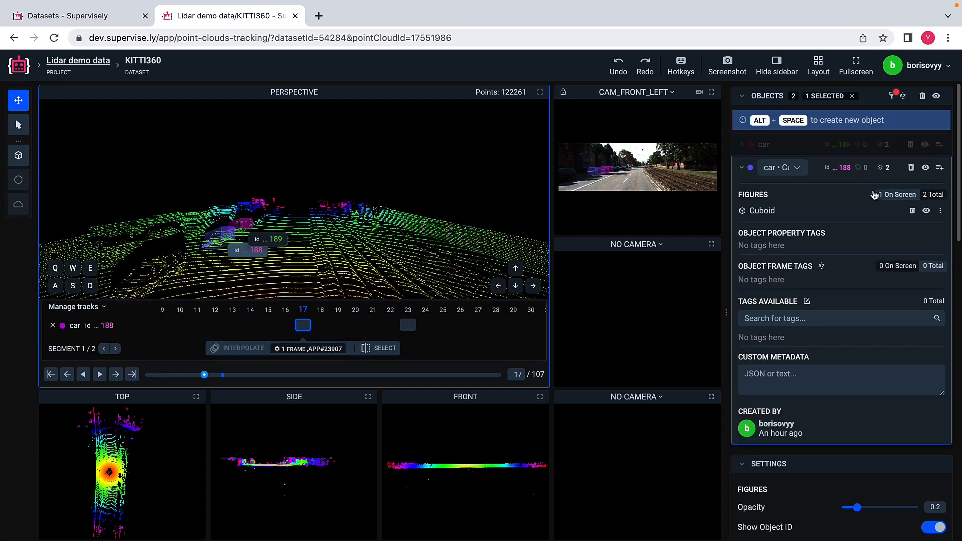
pyautogui.click(769, 211)
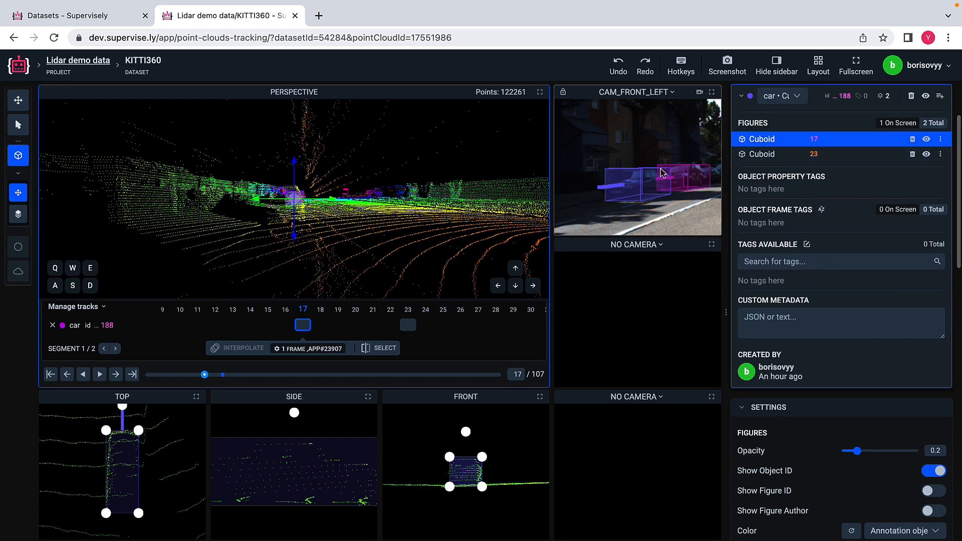
pyautogui.moveTo(495, 216); pyautogui.dragTo(440, 243)
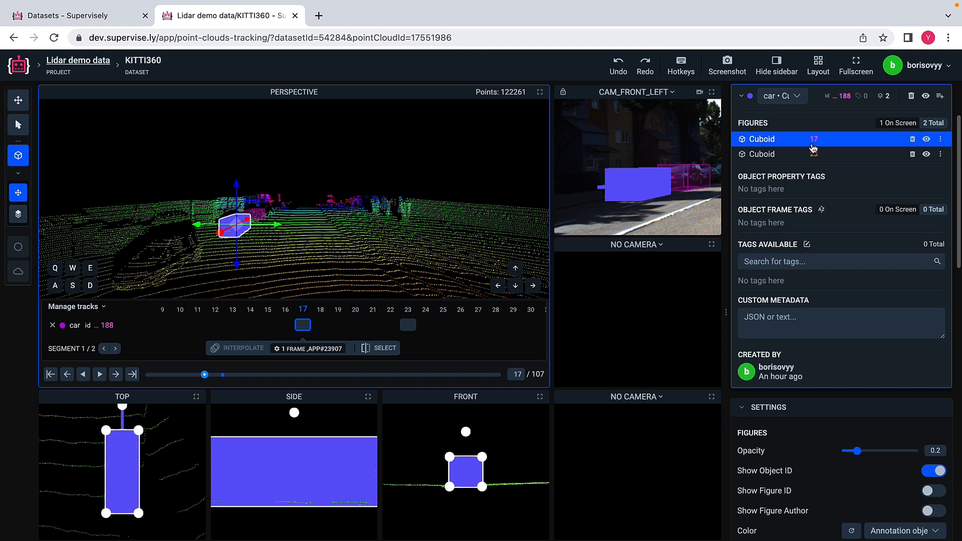
pyautogui.click(758, 157)
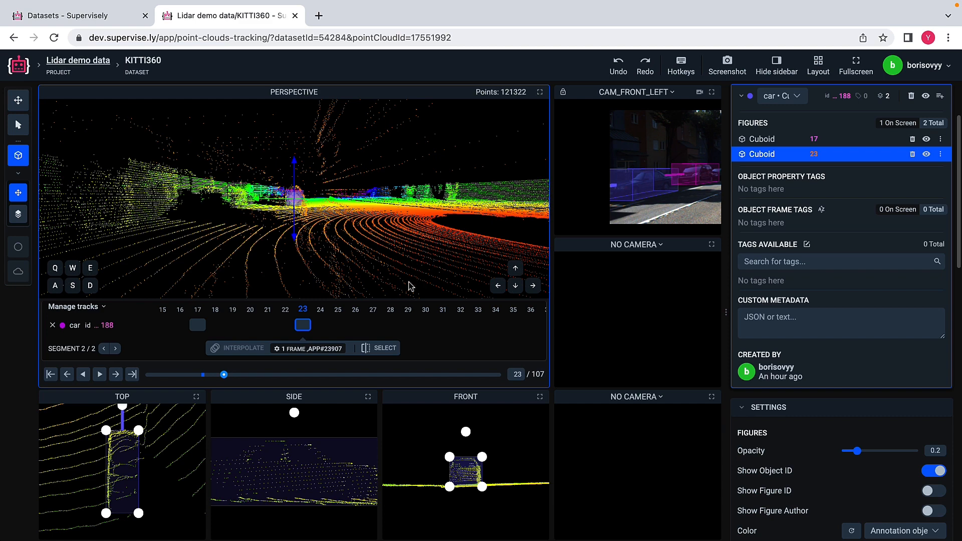
pyautogui.click(383, 351)
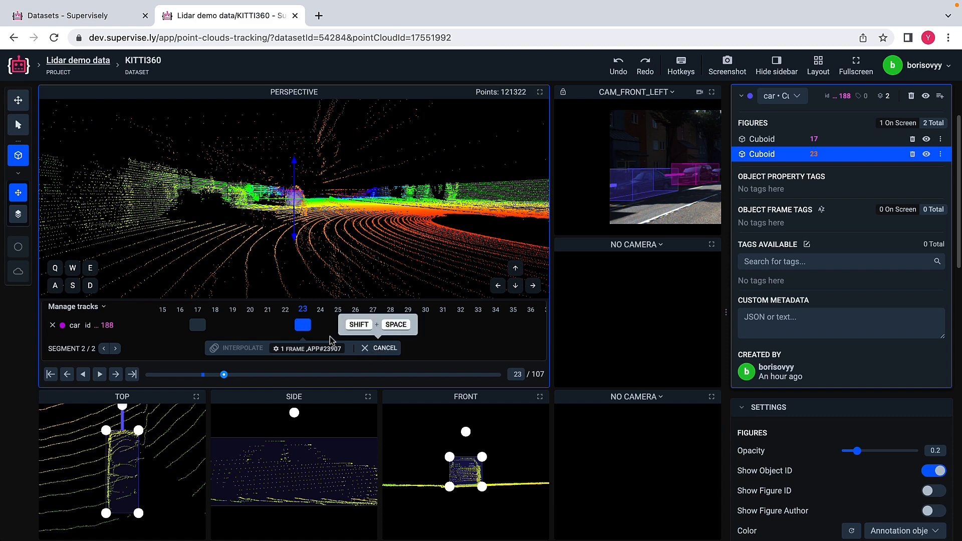
pyautogui.click(202, 329)
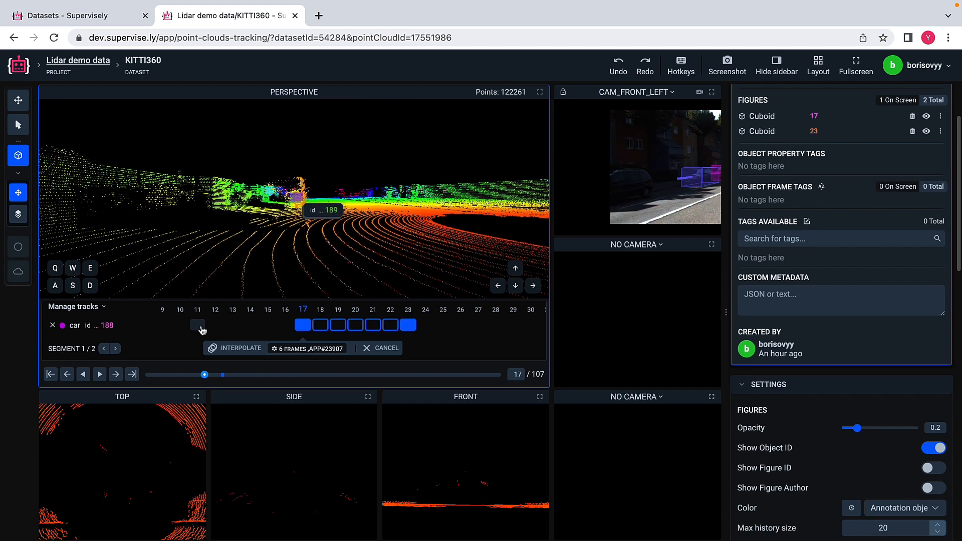
pyautogui.click(241, 349)
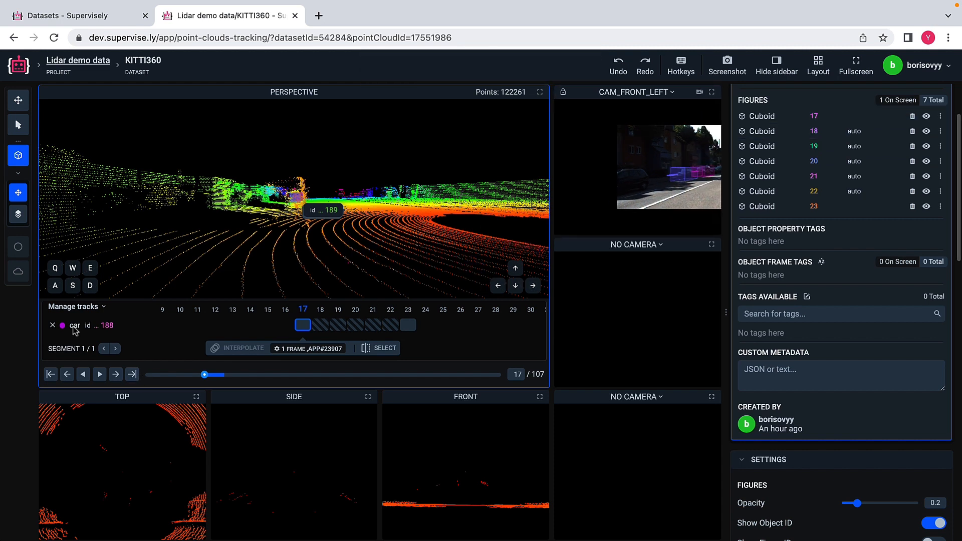
pyautogui.click(54, 326)
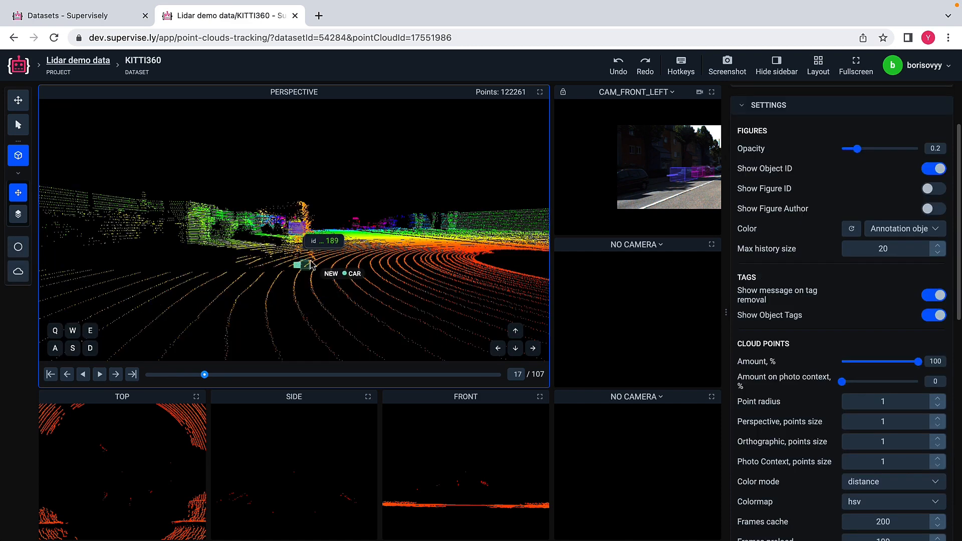
# - Switch to the selection tool and step from frame 17 to frame 23 to check the interpolated cuboids of car 188
pyautogui.click(699, 92)
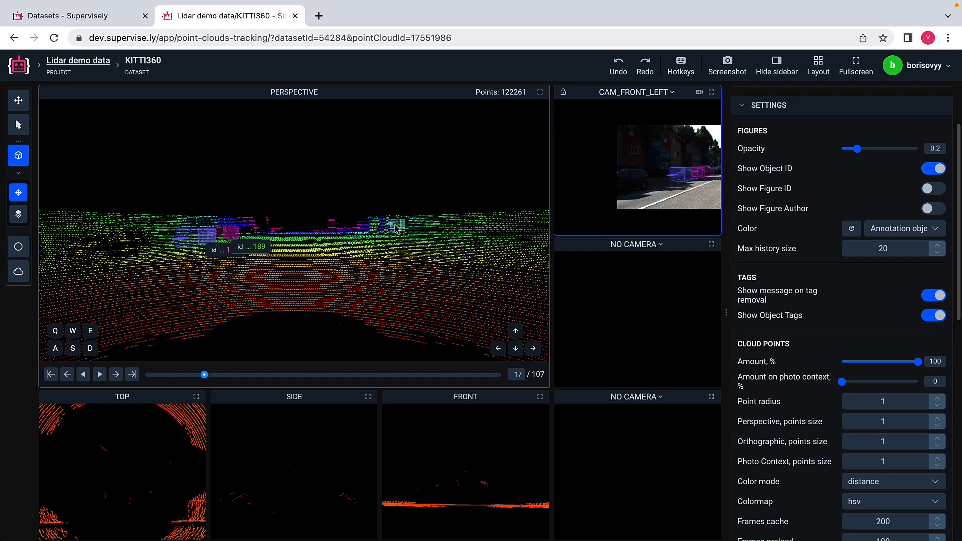
pyautogui.press('q')
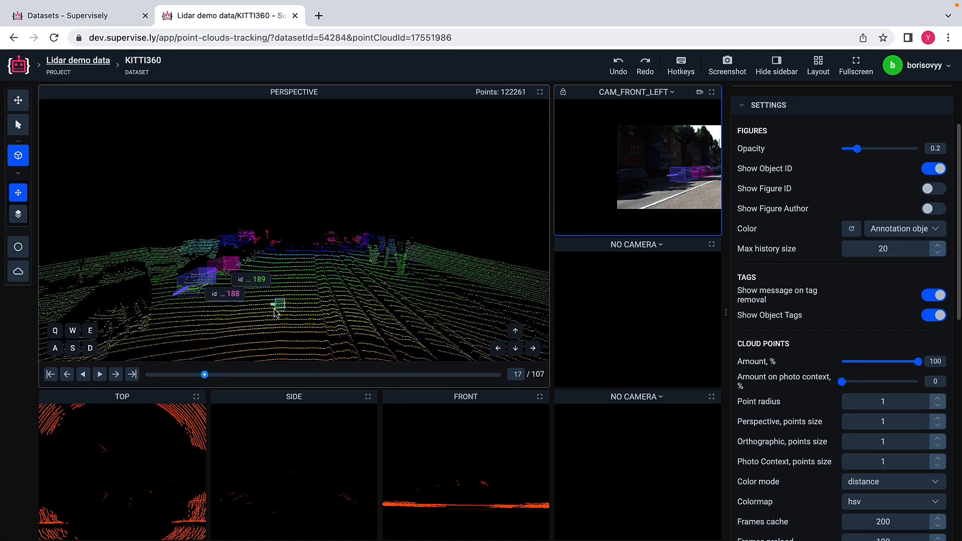
pyautogui.click(18, 125)
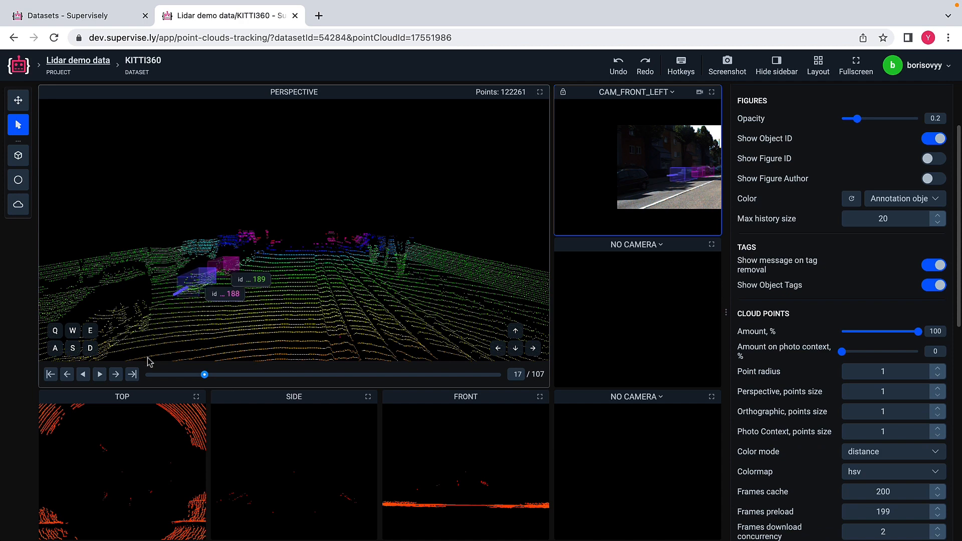
pyautogui.click(115, 376)
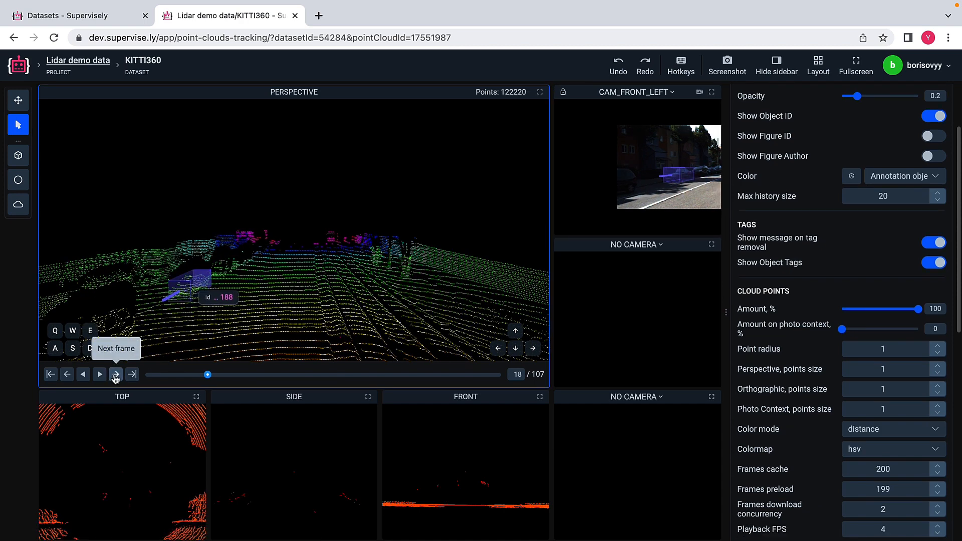
pyautogui.click(115, 375)
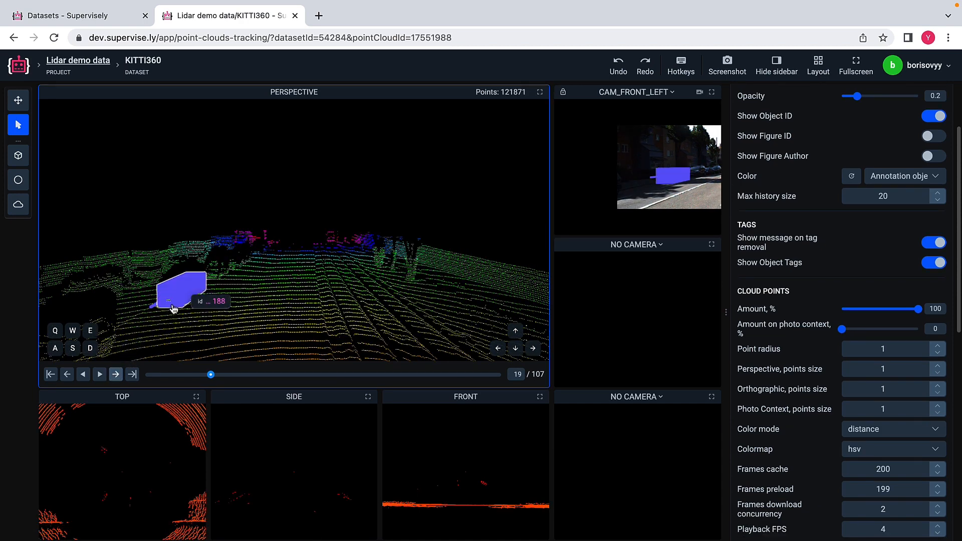
pyautogui.click(115, 376)
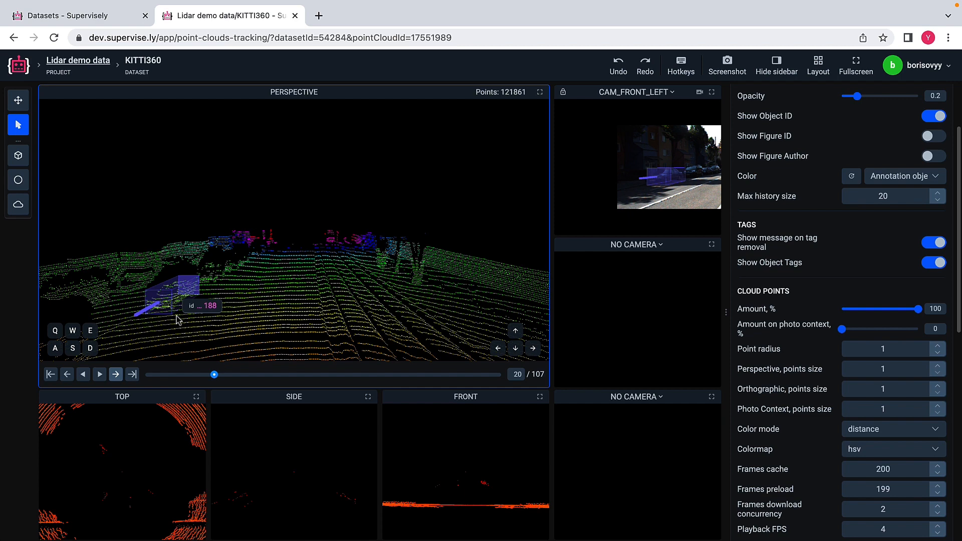
pyautogui.click(116, 375)
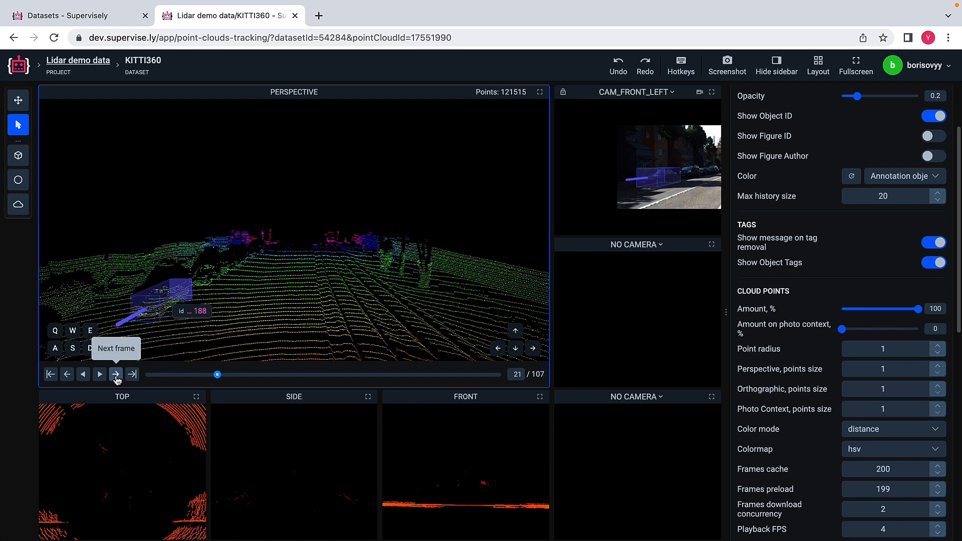
pyautogui.click(115, 376)
pyautogui.click(116, 375)
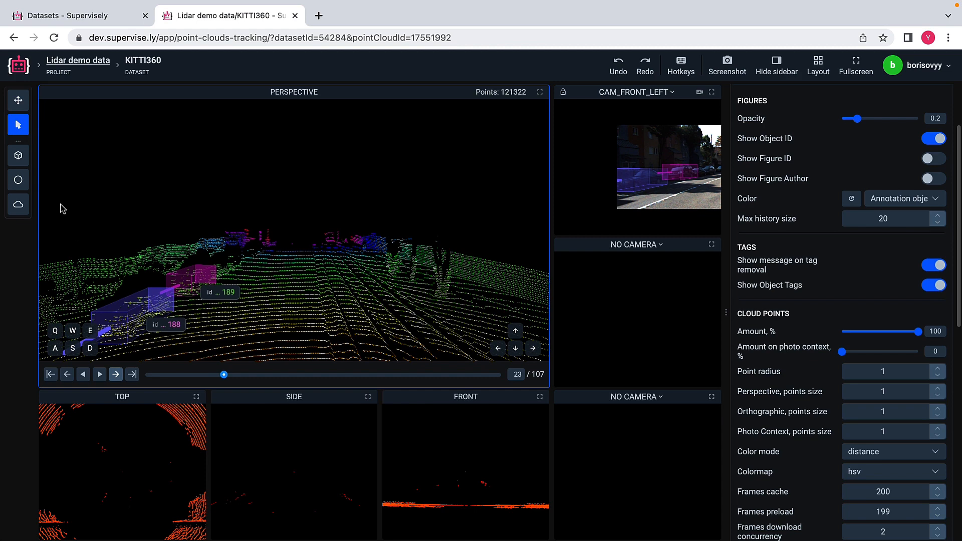
# - Select the car with id ending in 189, interpolate its cuboids between frames 23 and 17, and clear the object selection
pyautogui.click(195, 279)
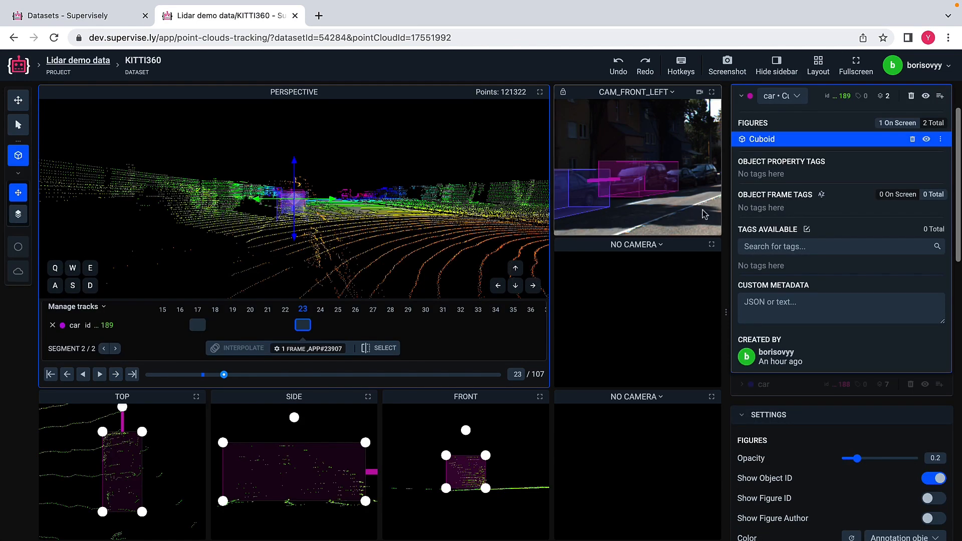
pyautogui.click(933, 124)
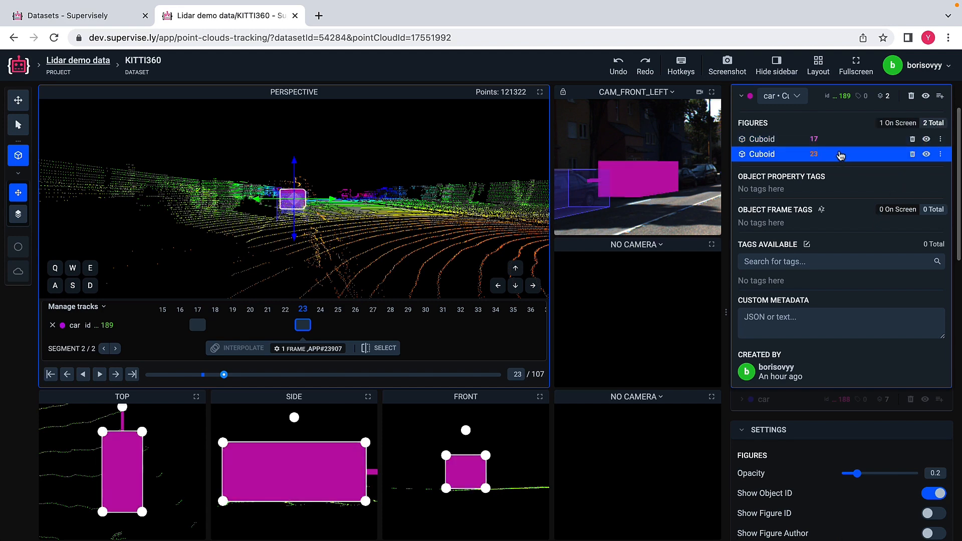
pyautogui.click(384, 348)
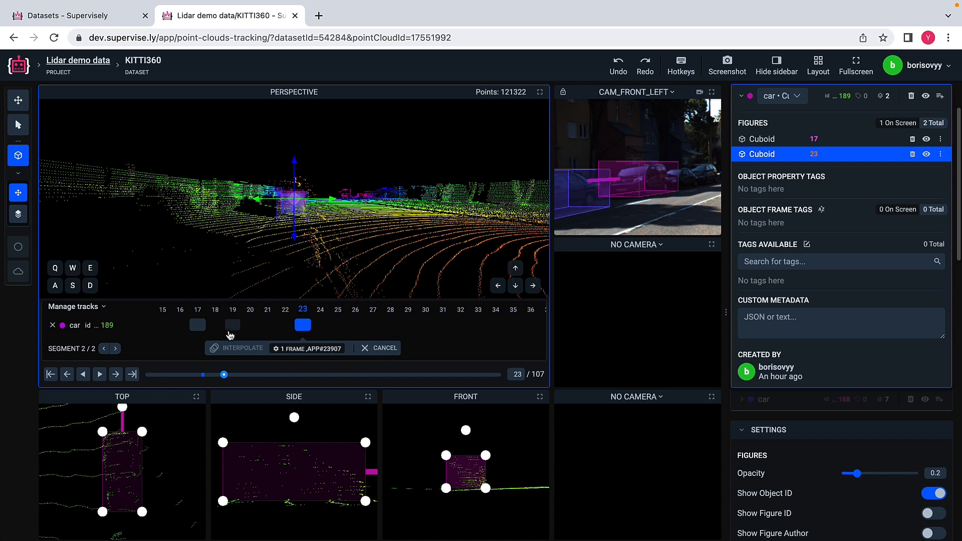
pyautogui.click(197, 327)
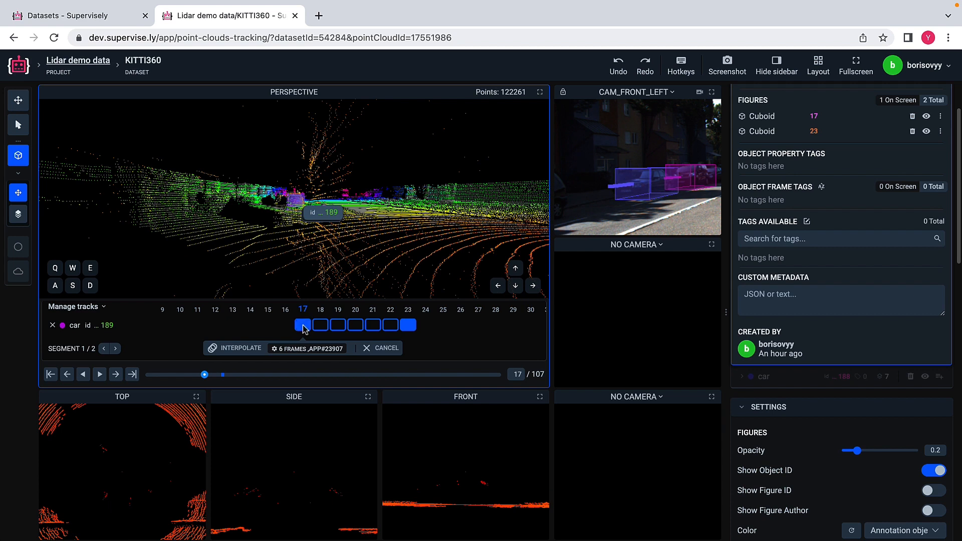
pyautogui.click(235, 349)
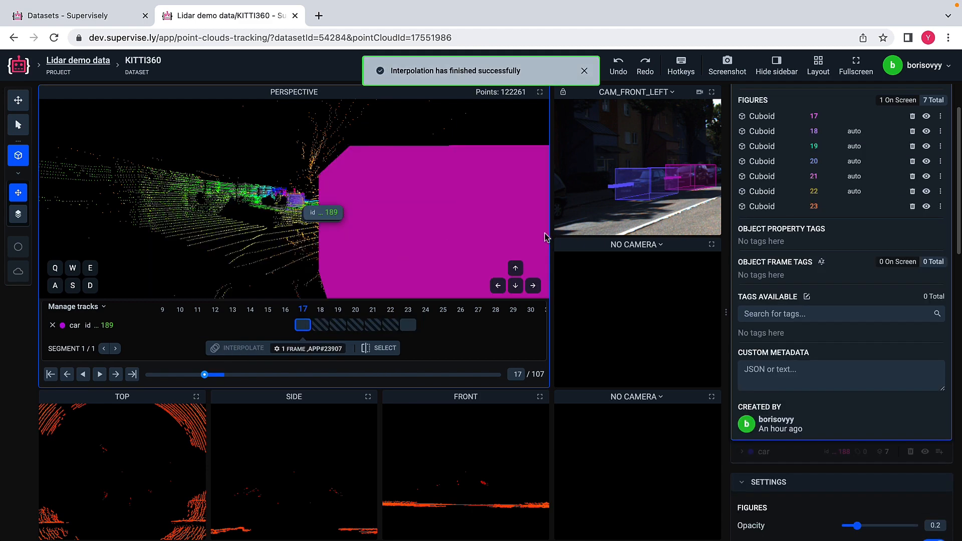
pyautogui.click(835, 189)
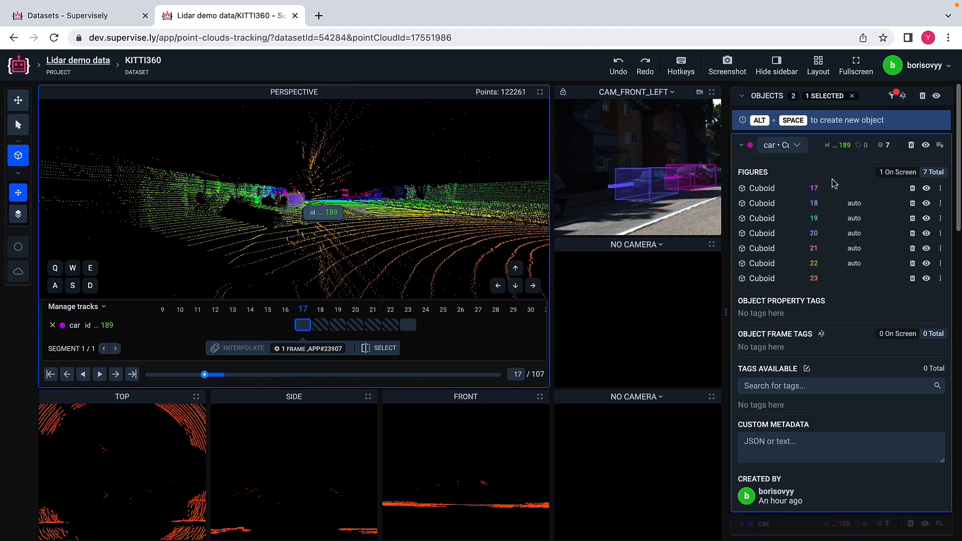
pyautogui.click(852, 96)
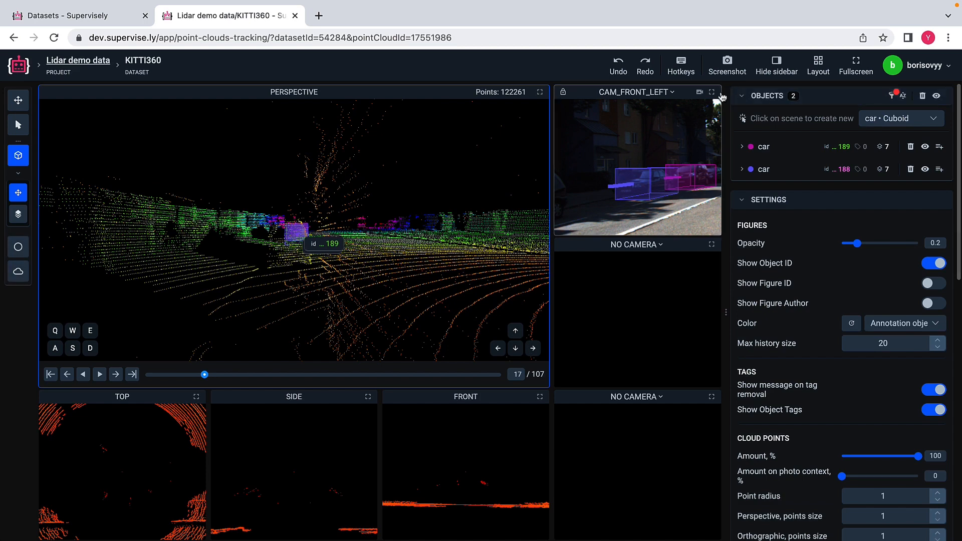
# - Align the perspective view with the CAM_FRONT_LEFT viewpoint, pull it back, and compare frame 16 with frame 17
pyautogui.click(700, 92)
pyautogui.press('e')
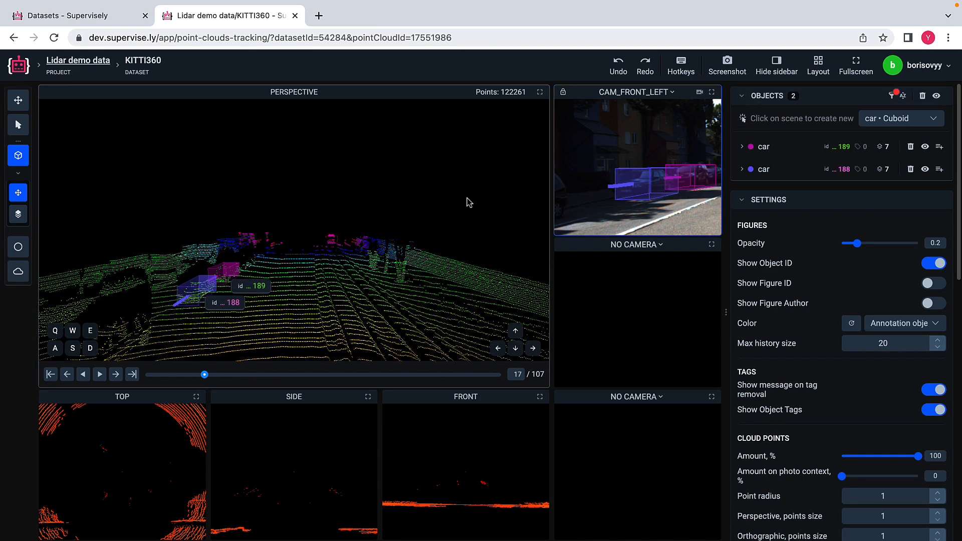
pyautogui.press('s')
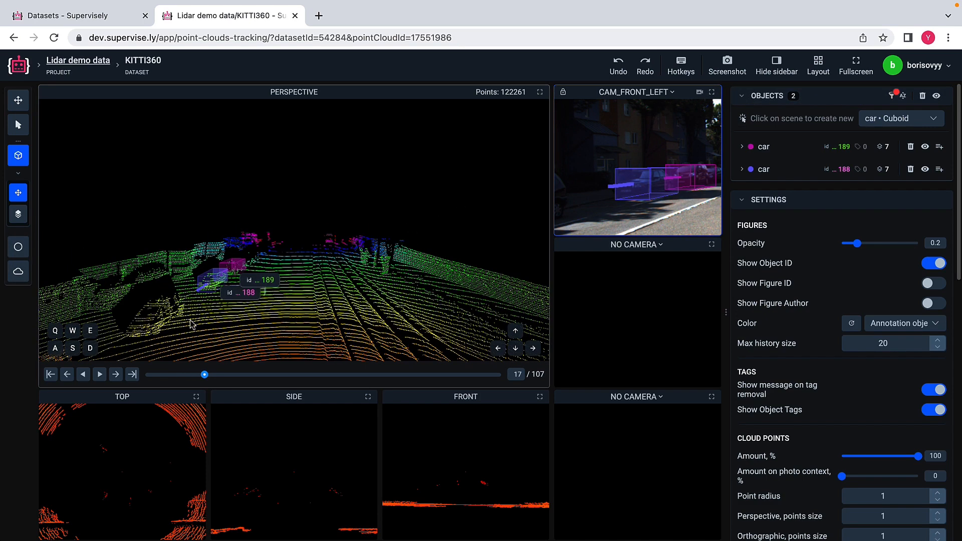
pyautogui.click(68, 376)
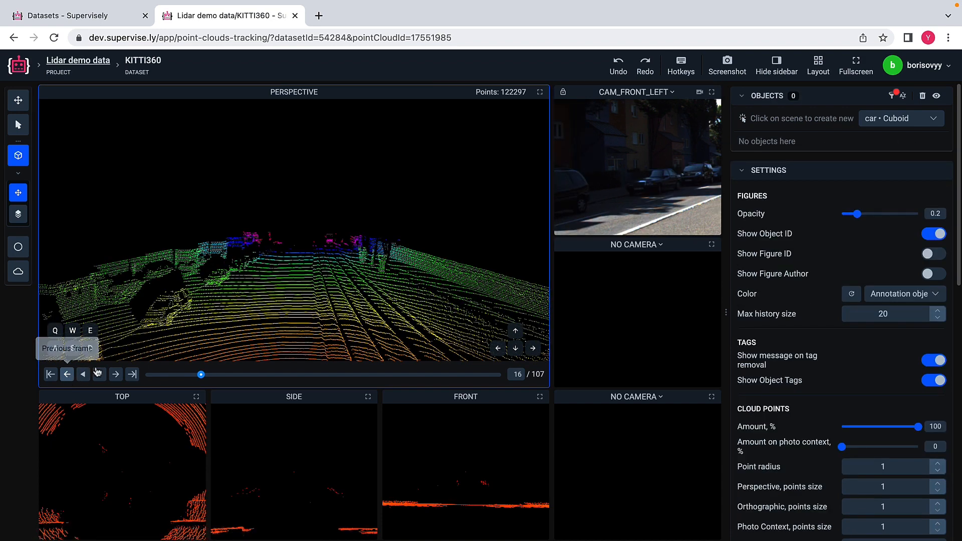
pyautogui.click(115, 374)
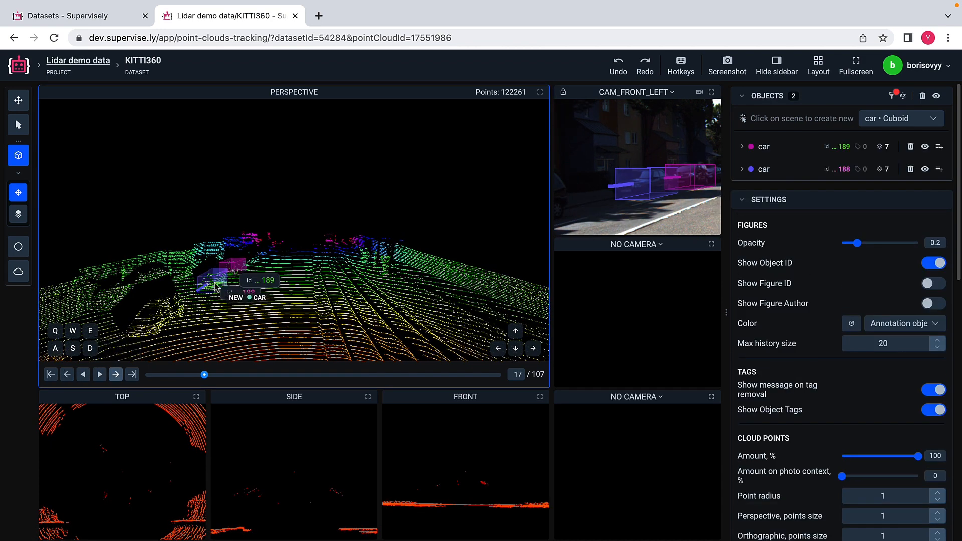
# - Switch to the selection tool and step from frame 17 to frame 23 to check the interpolated cuboids of both cars
pyautogui.click(18, 125)
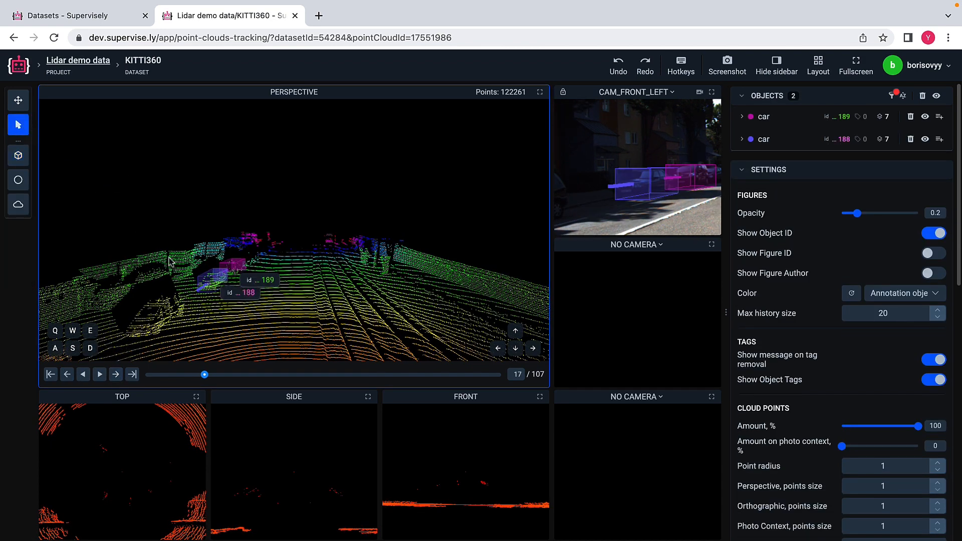
pyautogui.click(117, 376)
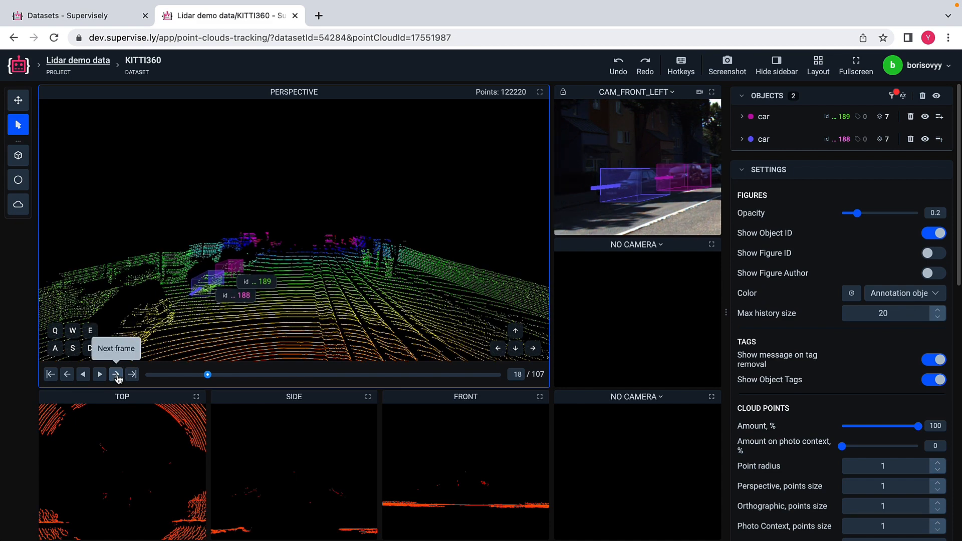
pyautogui.click(117, 376)
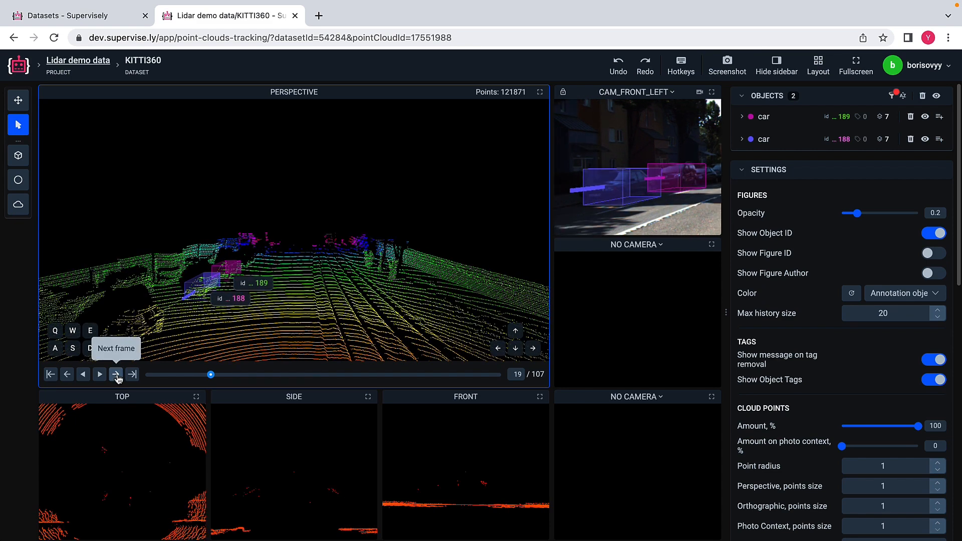
pyautogui.click(116, 375)
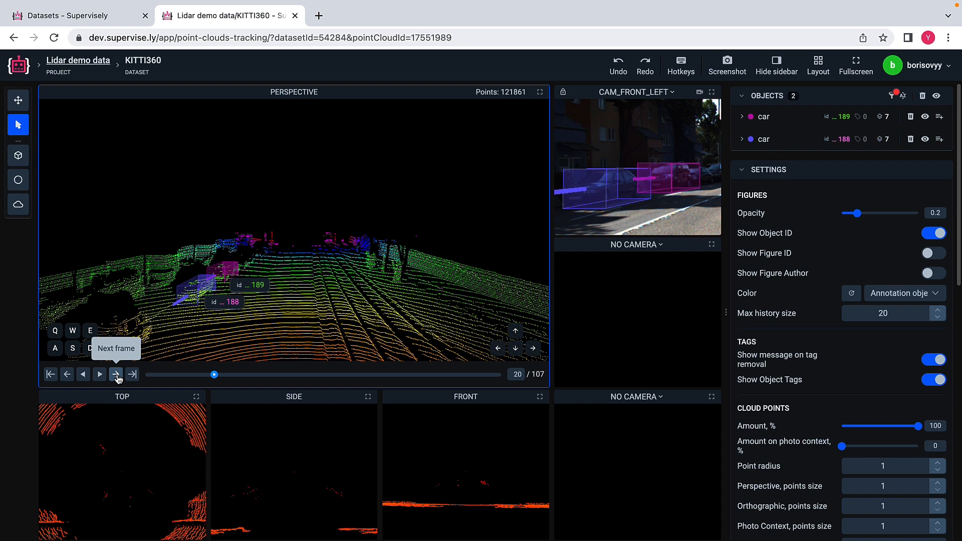
pyautogui.click(116, 376)
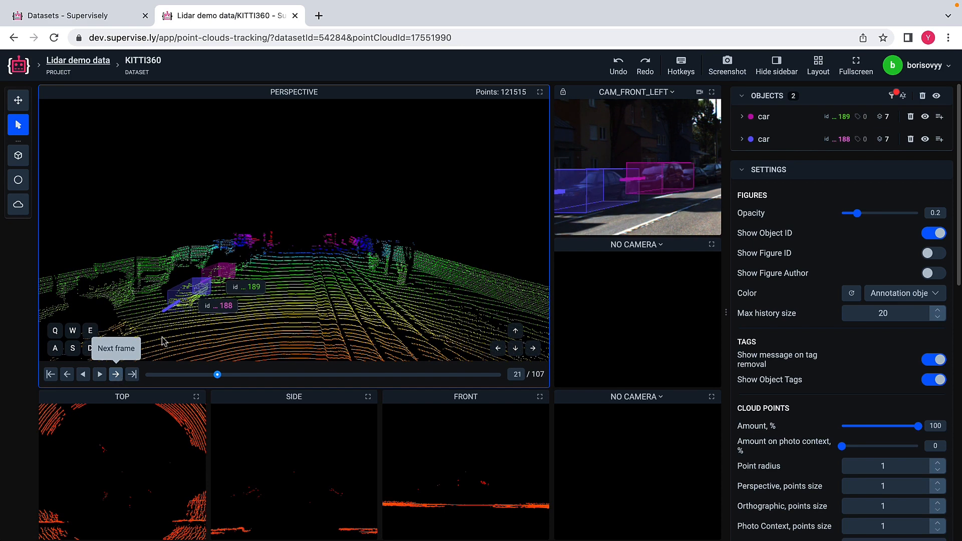
pyautogui.click(116, 376)
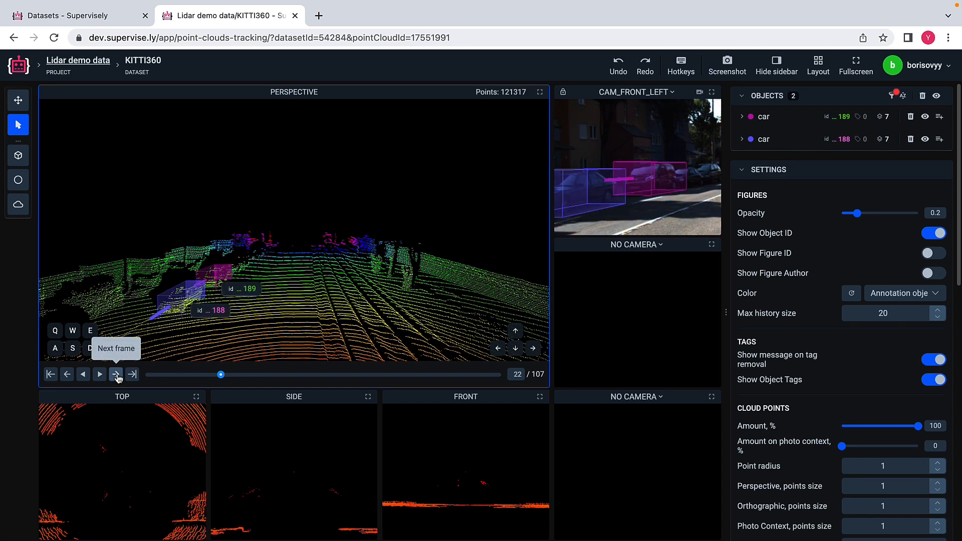
pyautogui.click(117, 375)
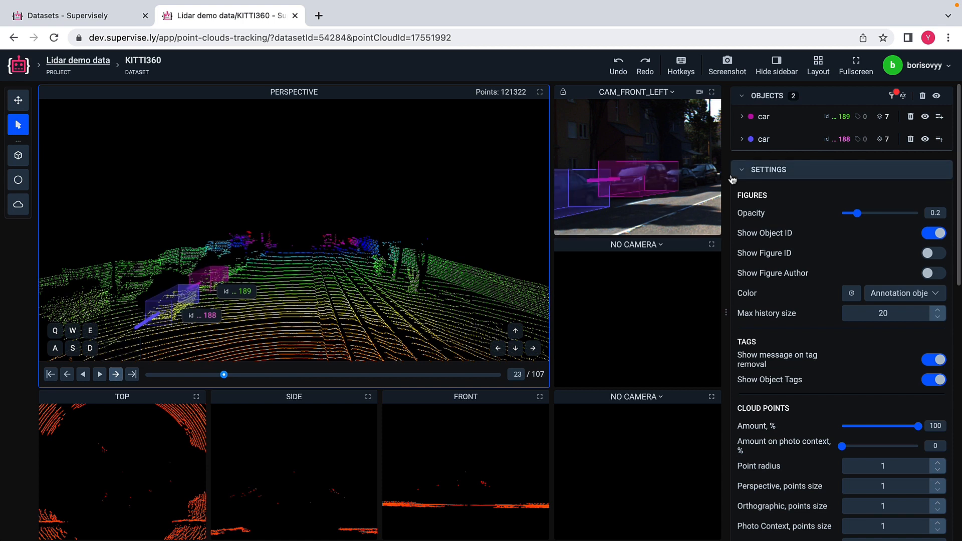
# - List all figures of the car with id ending in 189 and inspect its cuboids on frames 17, 23 and 18 to 22
pyautogui.click(744, 120)
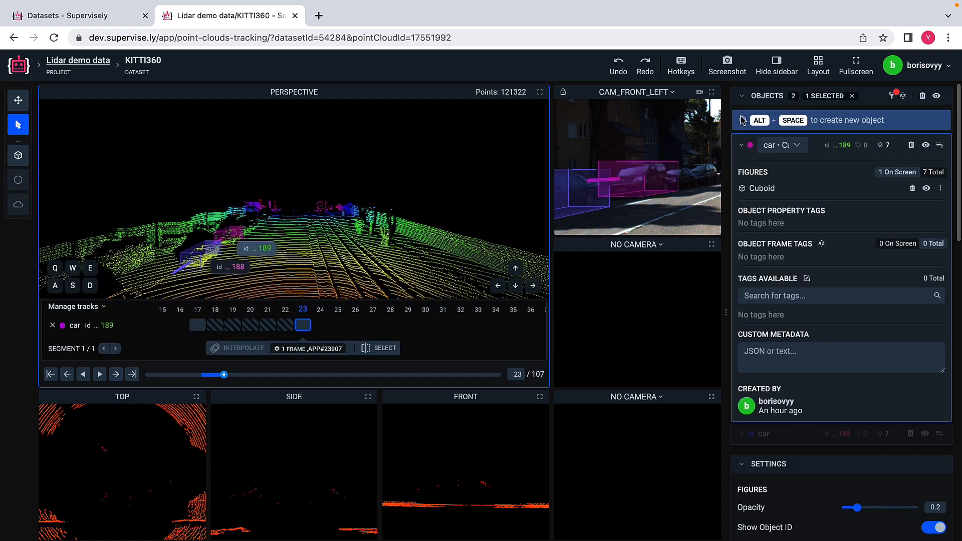
pyautogui.click(932, 172)
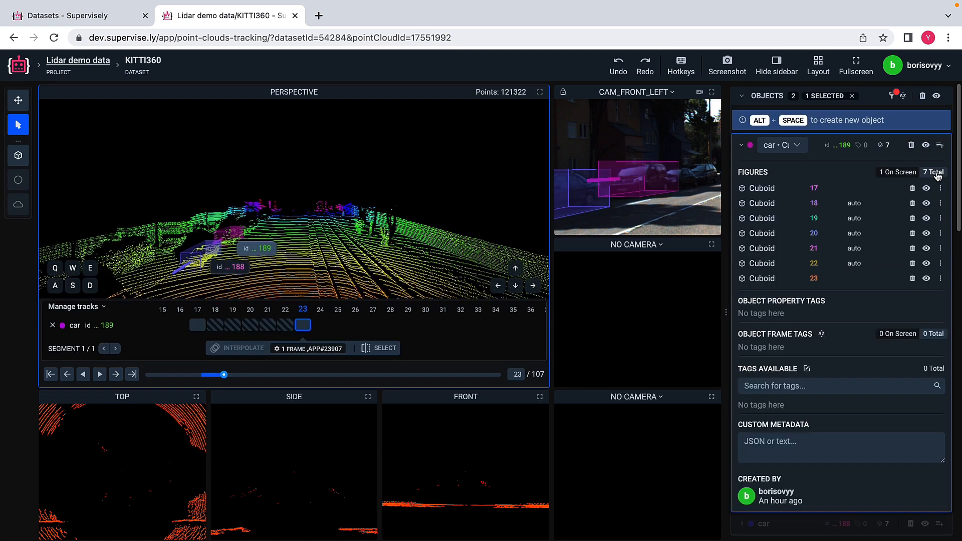
pyautogui.click(768, 193)
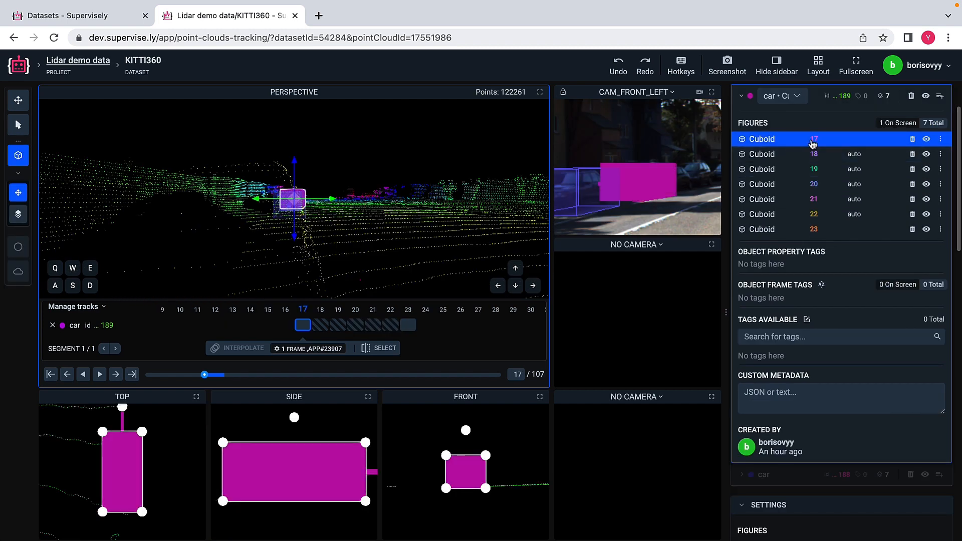
pyautogui.click(762, 231)
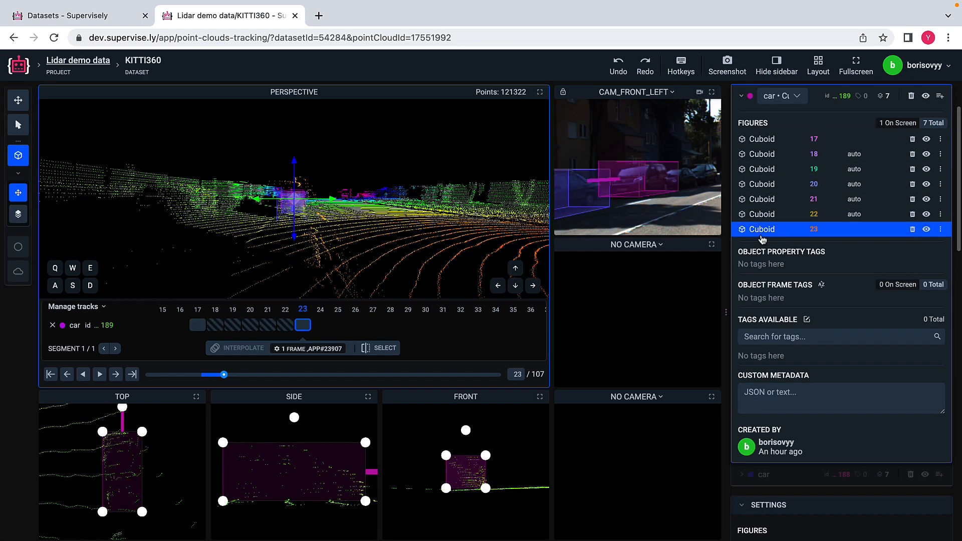
pyautogui.click(769, 155)
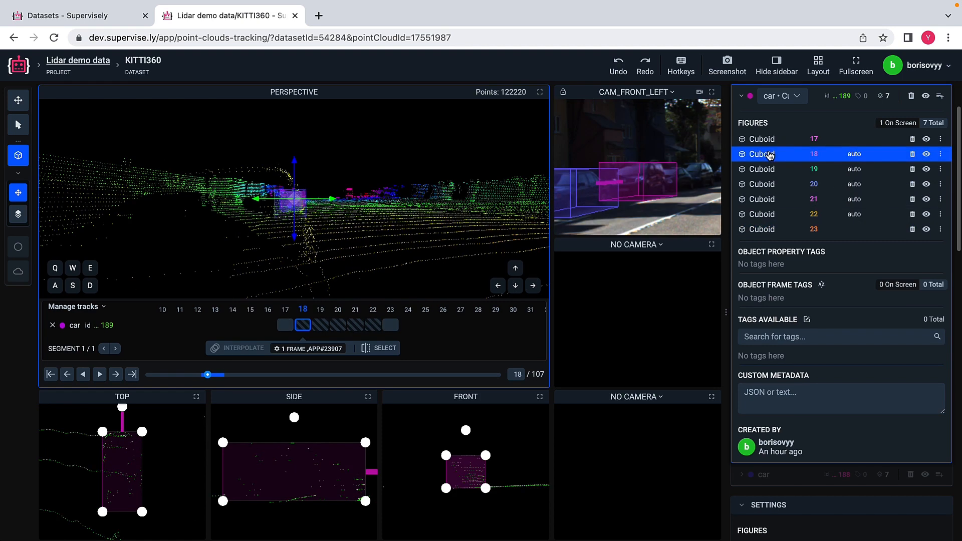
pyautogui.click(763, 170)
pyautogui.click(762, 185)
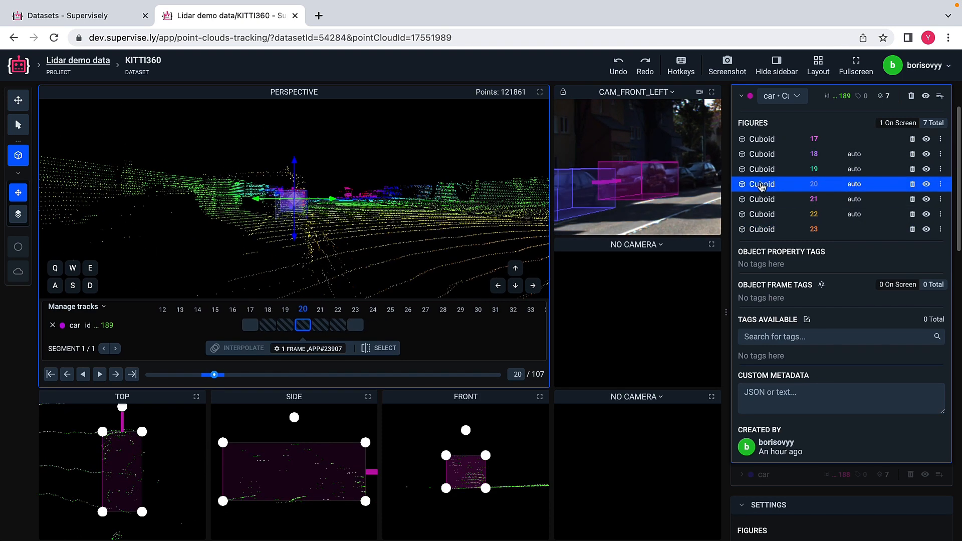
pyautogui.click(762, 199)
pyautogui.click(762, 214)
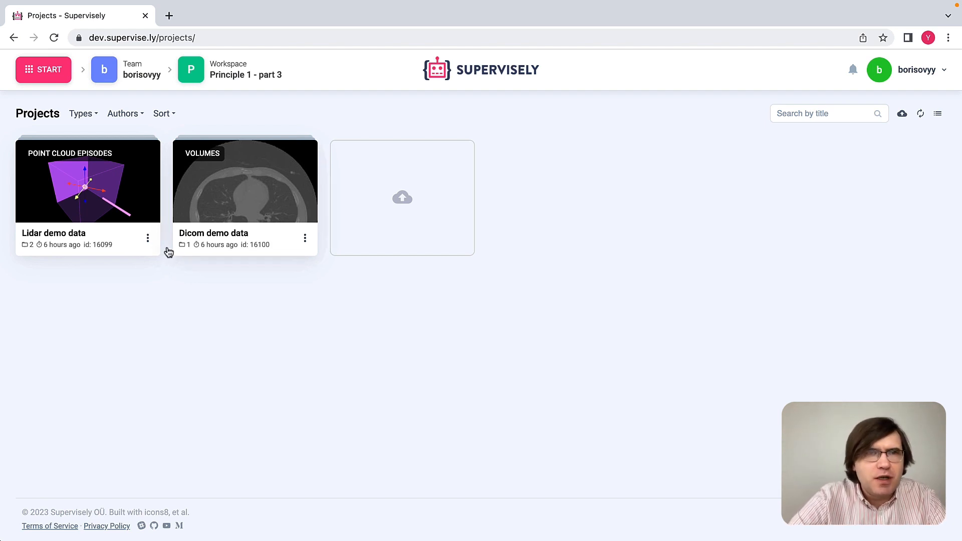
# - Open the Lidar demo data project's classes and archive the car class with all its objects
pyautogui.click(111, 200)
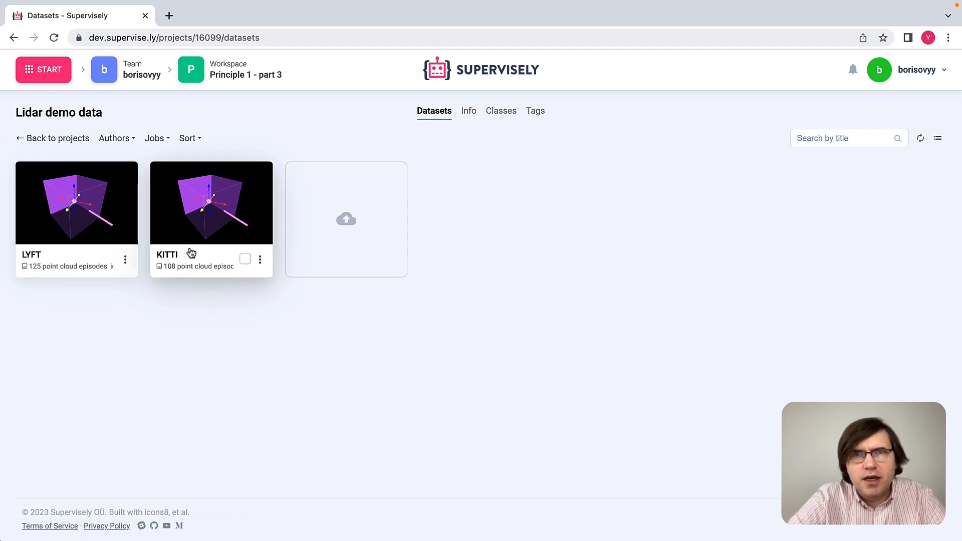
pyautogui.click(509, 113)
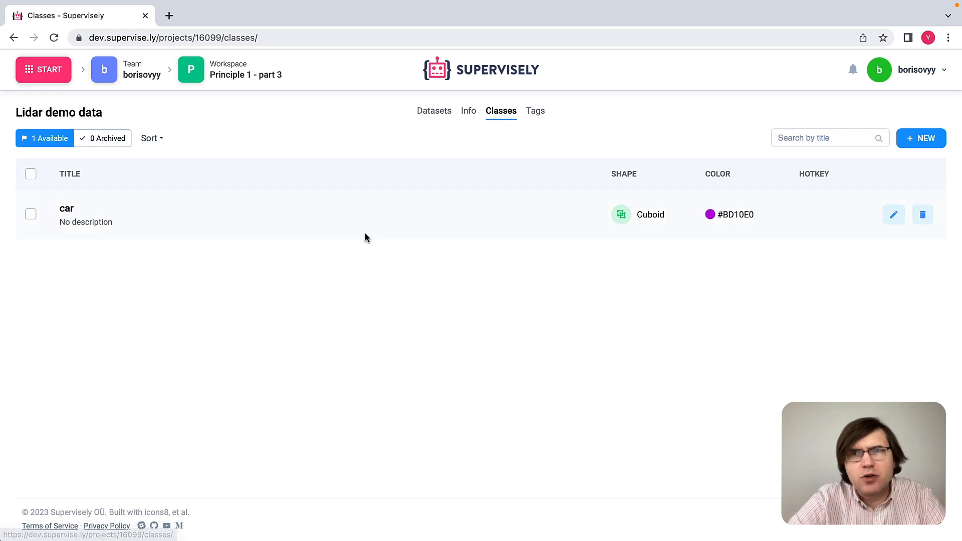
pyautogui.click(30, 215)
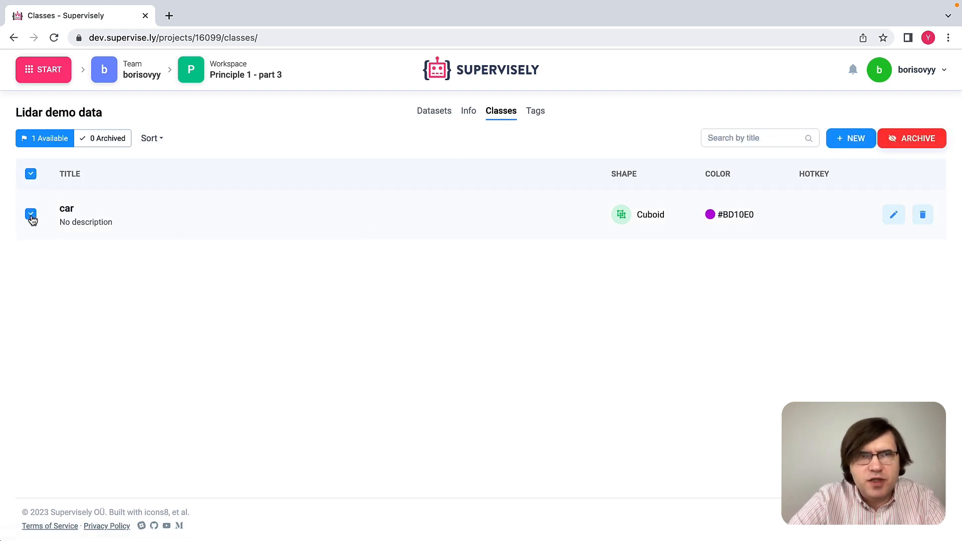
pyautogui.click(919, 142)
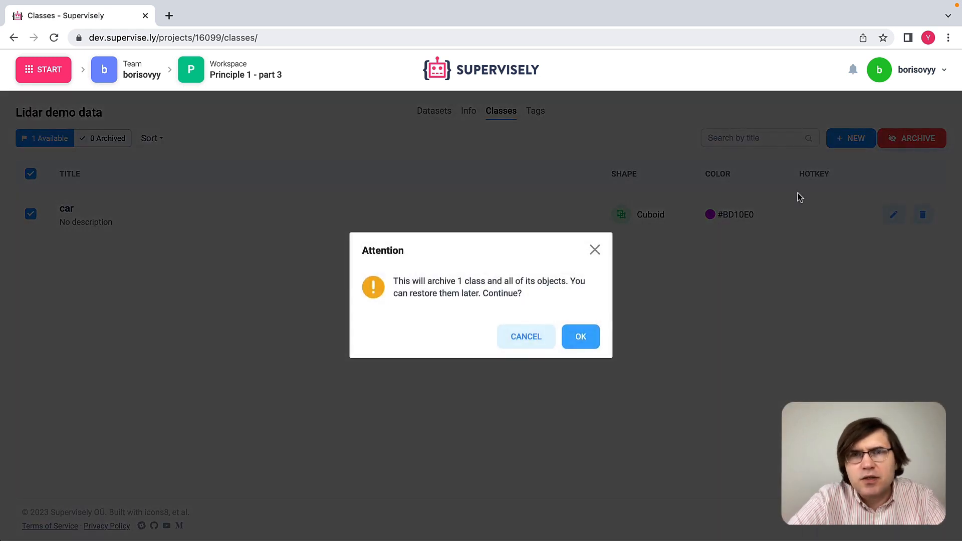
pyautogui.click(587, 338)
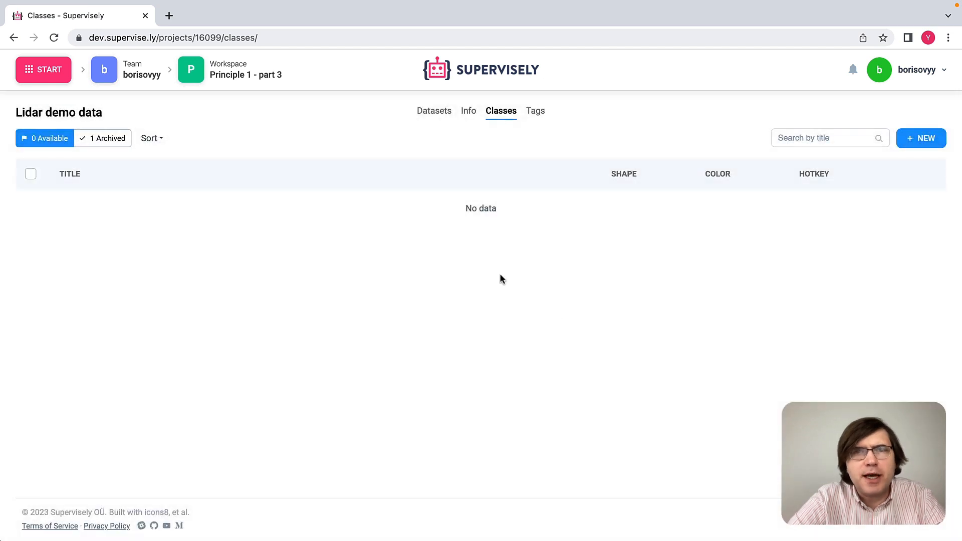
# - Return to the projects list and run Apply 3D Detection to Pointcloud Project on the Lidar demo data project
pyautogui.click(426, 114)
pyautogui.click(42, 141)
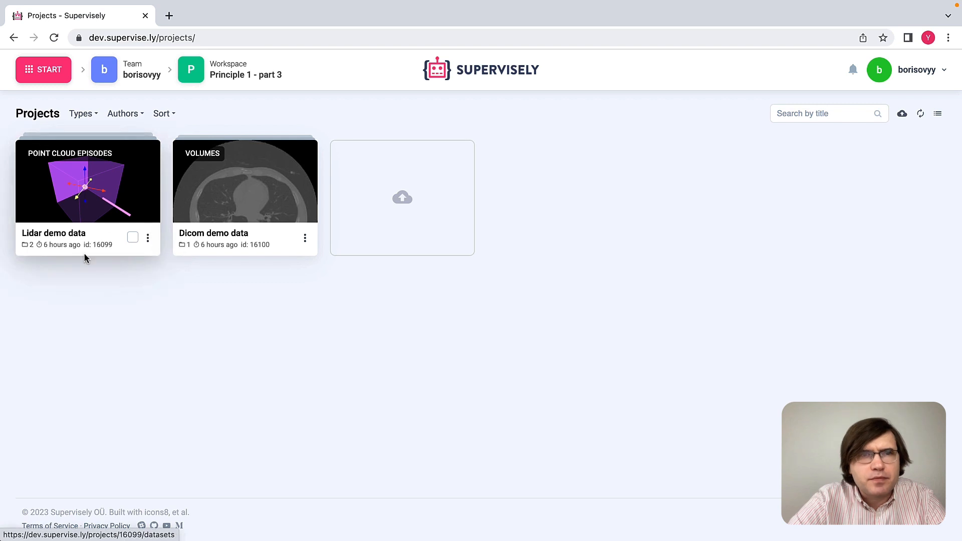
pyautogui.click(148, 239)
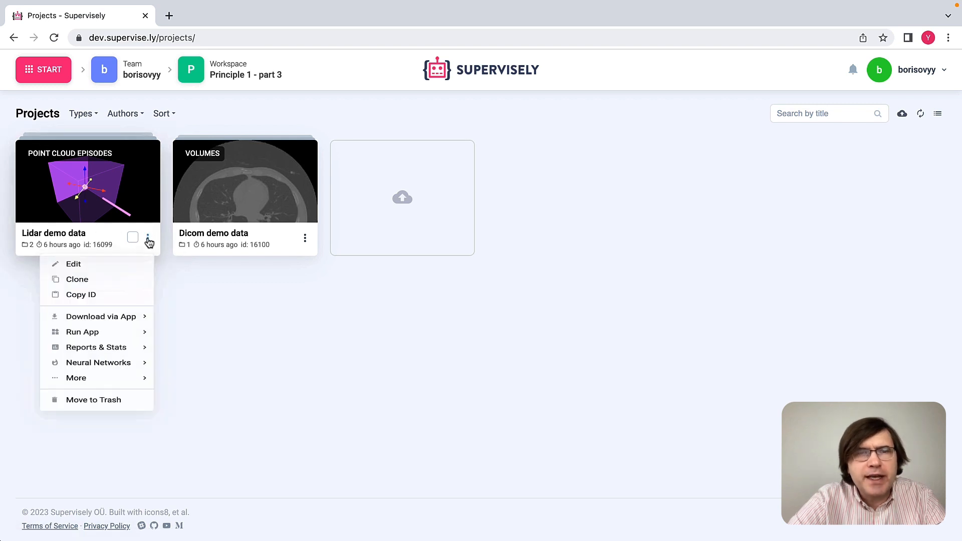
pyautogui.moveTo(116, 408)
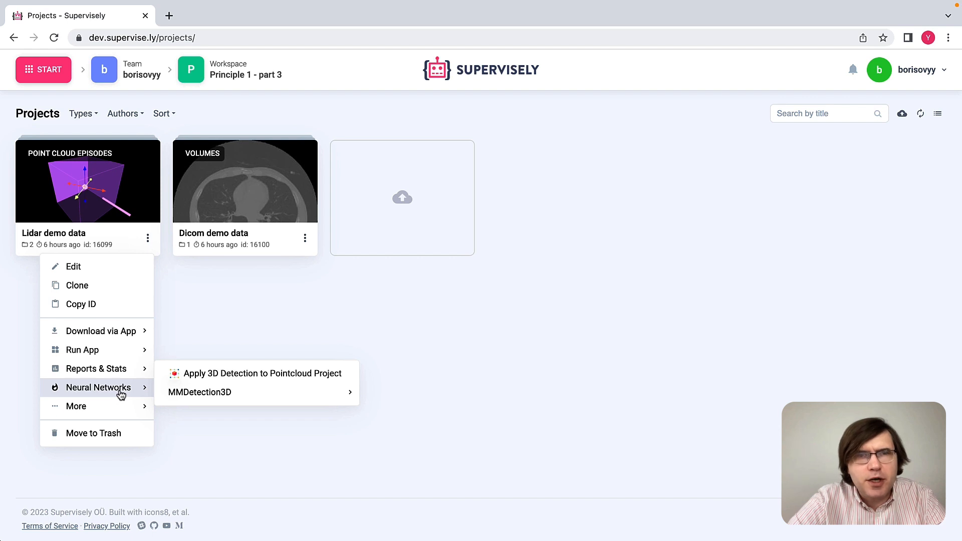
pyautogui.click(221, 376)
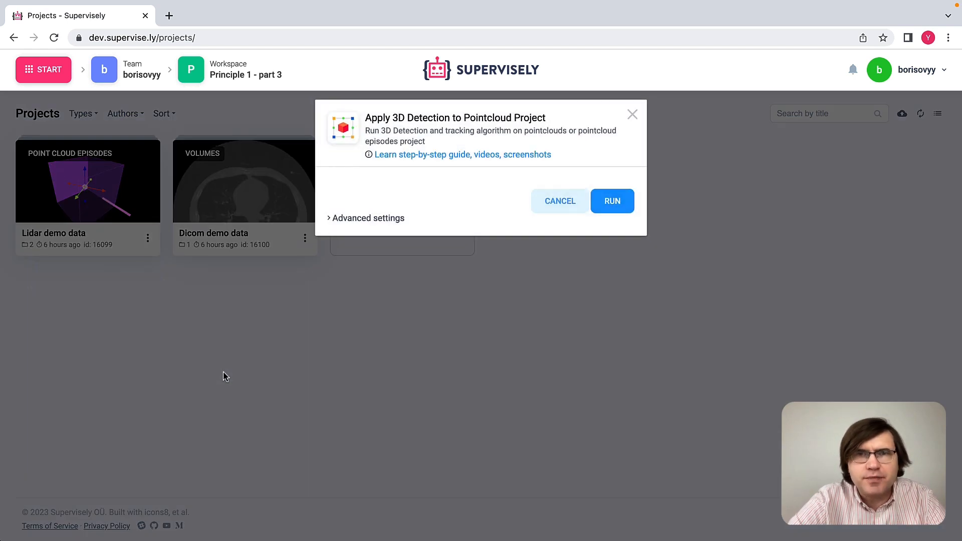
pyautogui.click(612, 201)
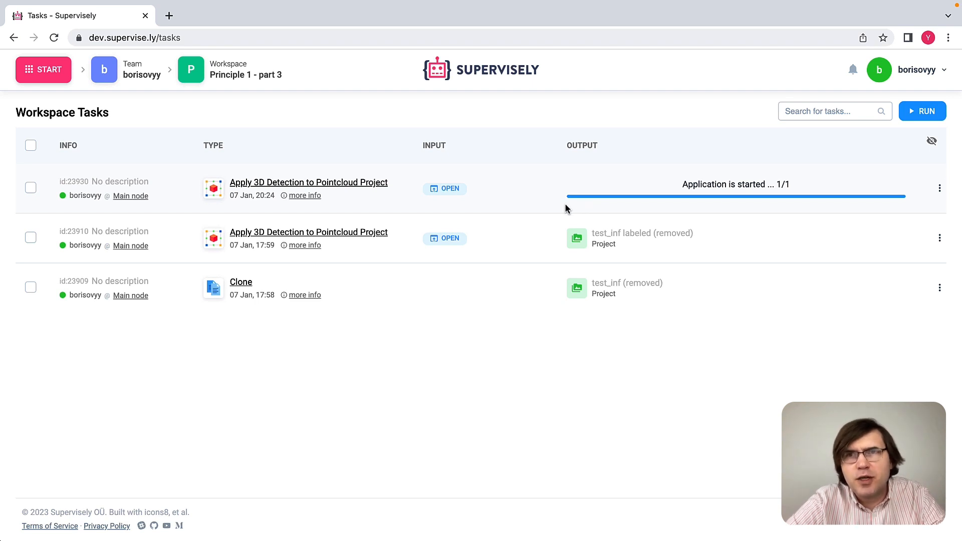
# - Open the new 3D detection app session and connect it to the deployed Serve MMDetection3D model
pyautogui.click(457, 189)
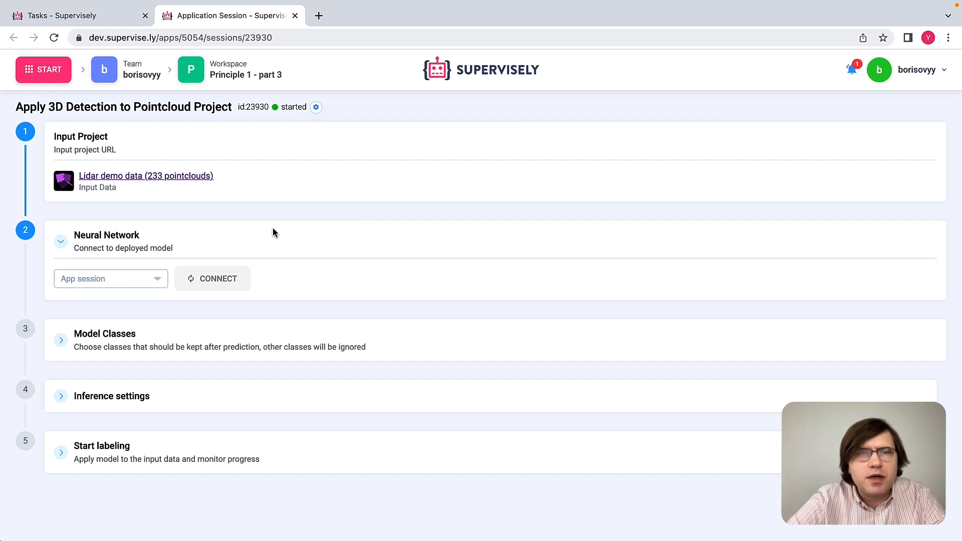
pyautogui.click(140, 279)
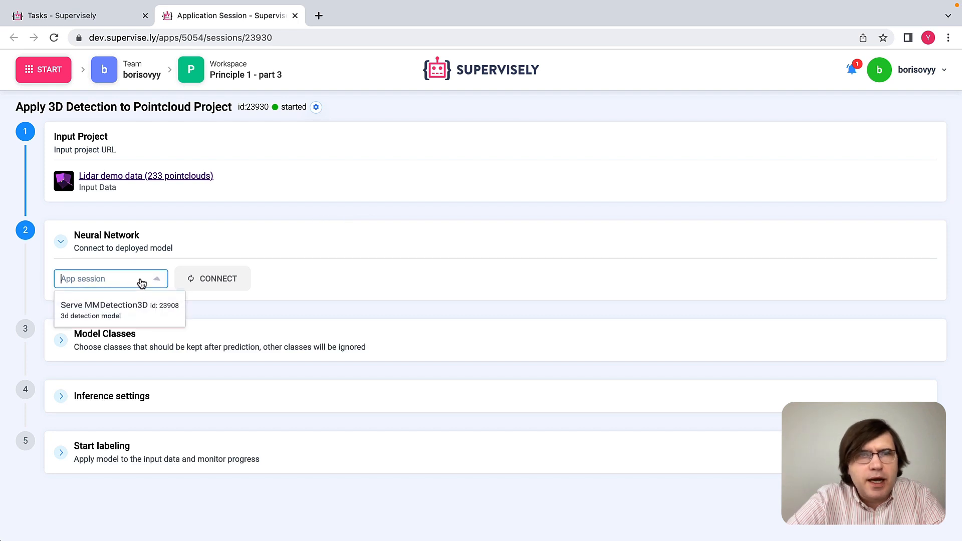
pyautogui.click(111, 315)
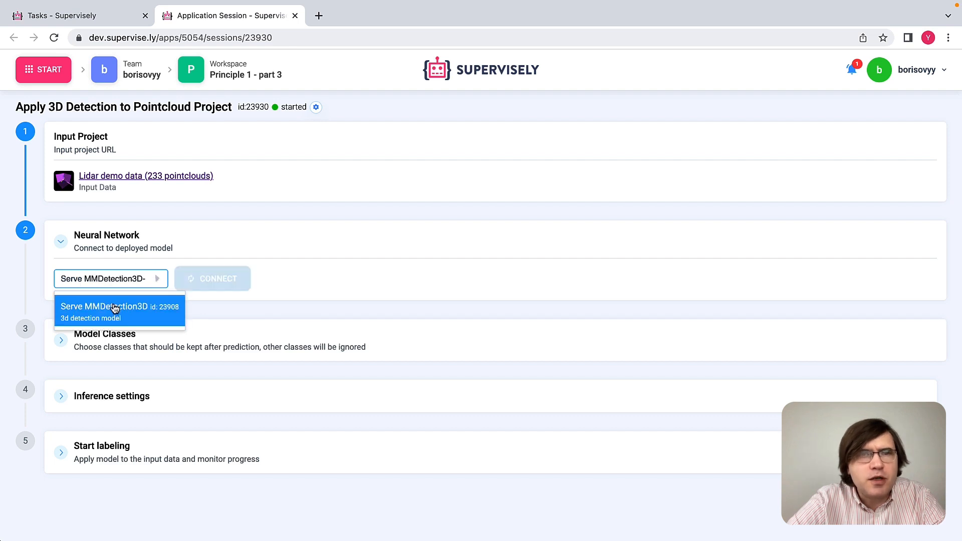
pyautogui.click(216, 281)
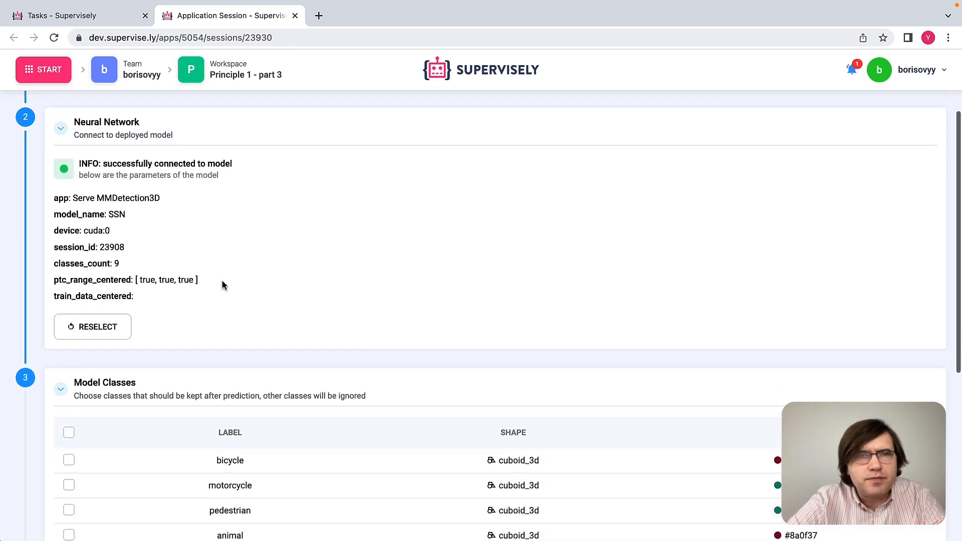
# - Select all nine model classes, from bicycle to truck, to be kept after prediction and confirm the selection
pyautogui.scroll(-3, 222, 280)
pyautogui.scroll(-2, 221, 279)
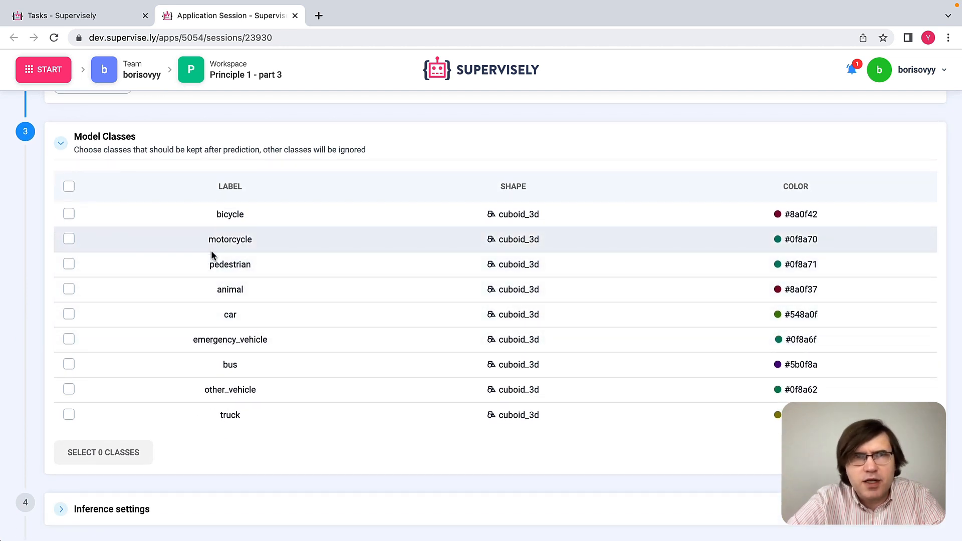
pyautogui.click(69, 186)
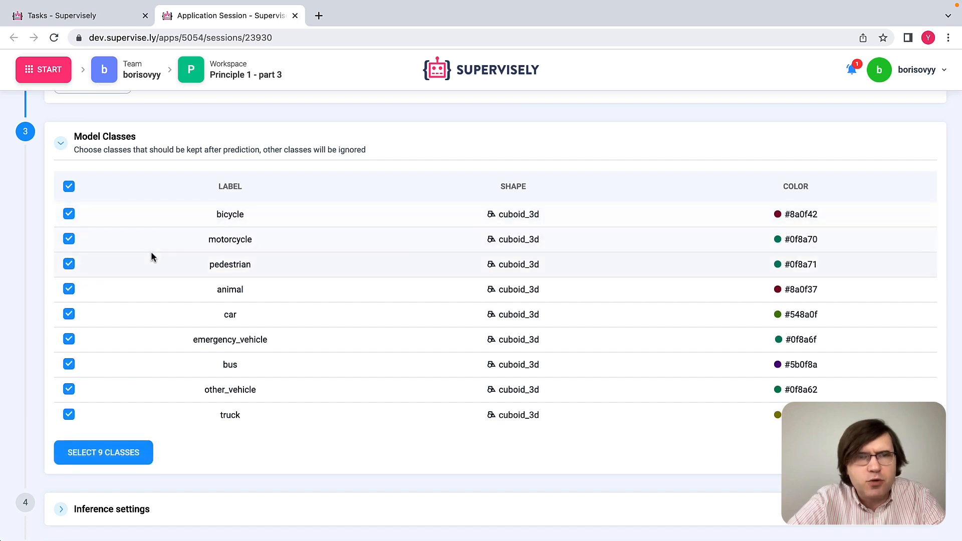
pyautogui.scroll(-2, 152, 251)
pyautogui.click(109, 389)
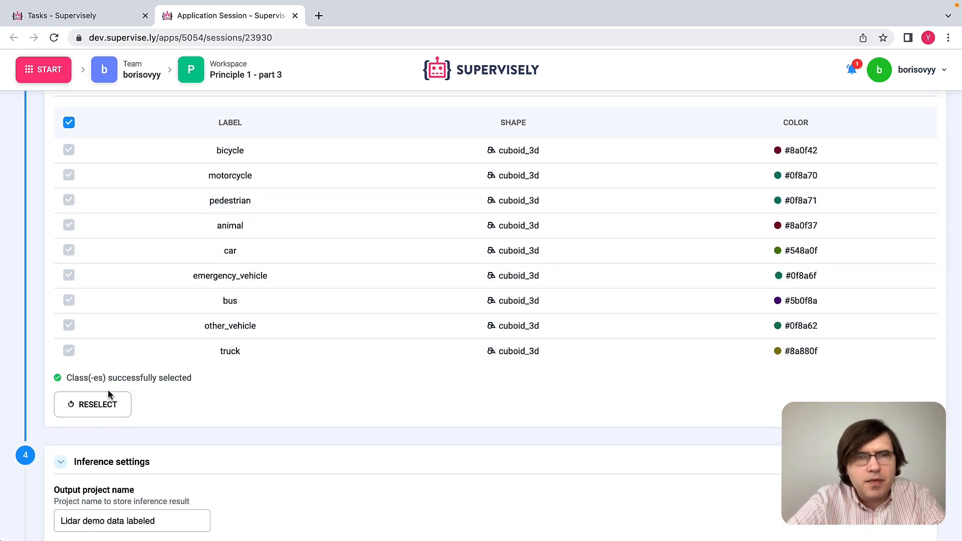
# - Name the output project Lidar demo auto-labeled and apply the inference settings, keeping the other defaults
pyautogui.scroll(-5, 197, 420)
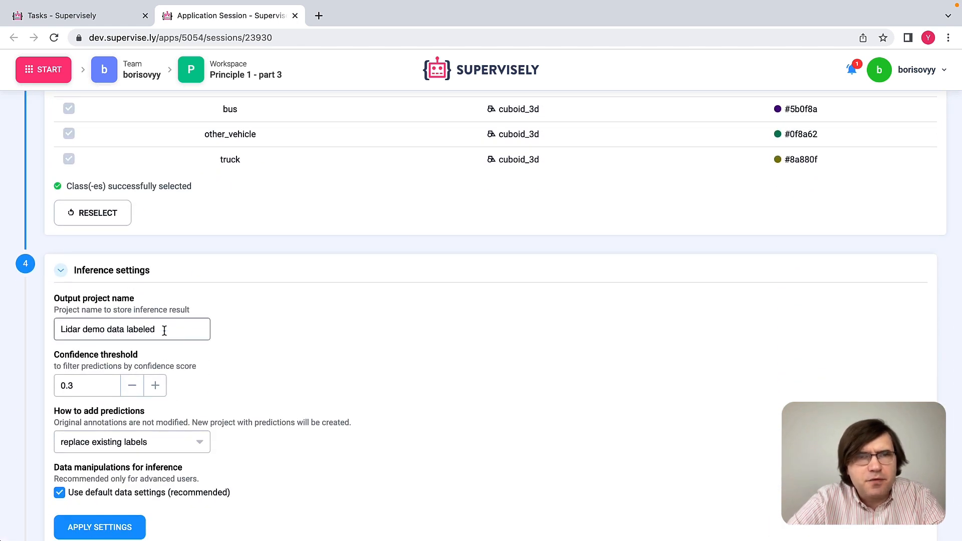
pyautogui.keyDown('shift'); pyautogui.click(106, 329); pyautogui.keyUp('shift')
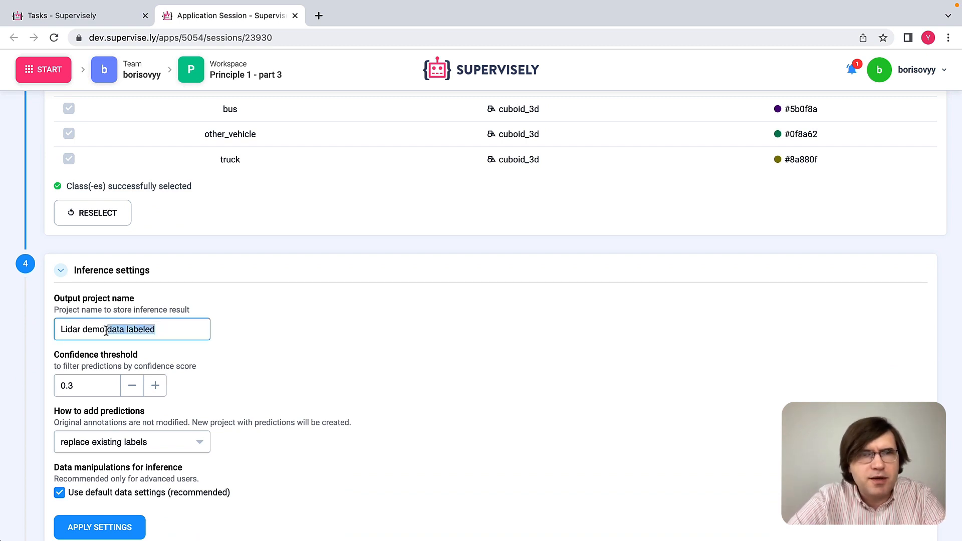
pyautogui.write('auto-')
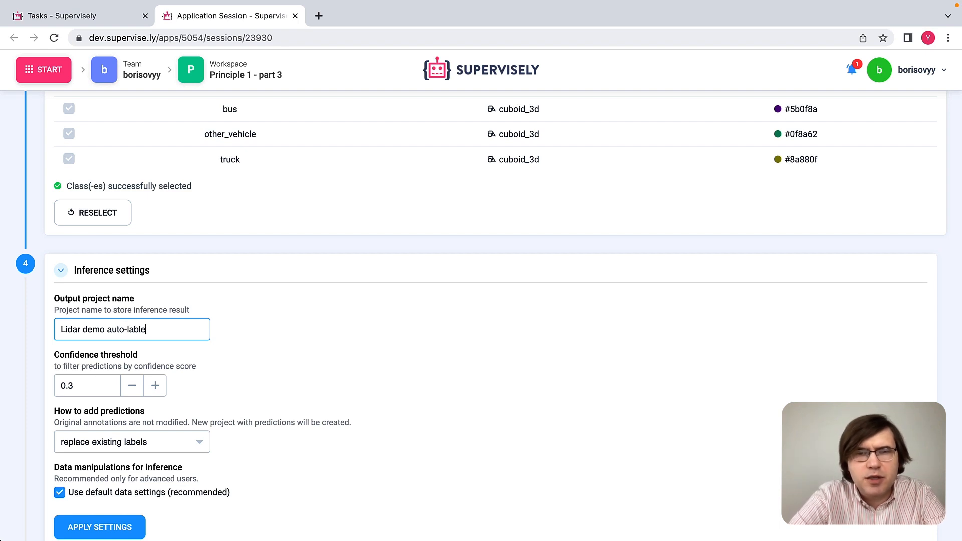
pyautogui.write('lable')
pyautogui.press('BackSpace')
pyautogui.press('BackSpace')
pyautogui.write('eled')
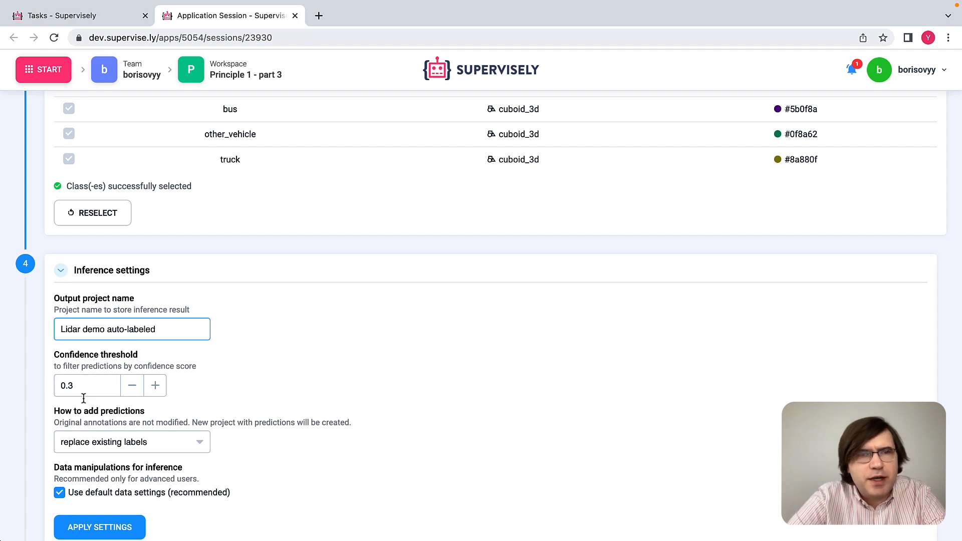
pyautogui.scroll(-2, 207, 399)
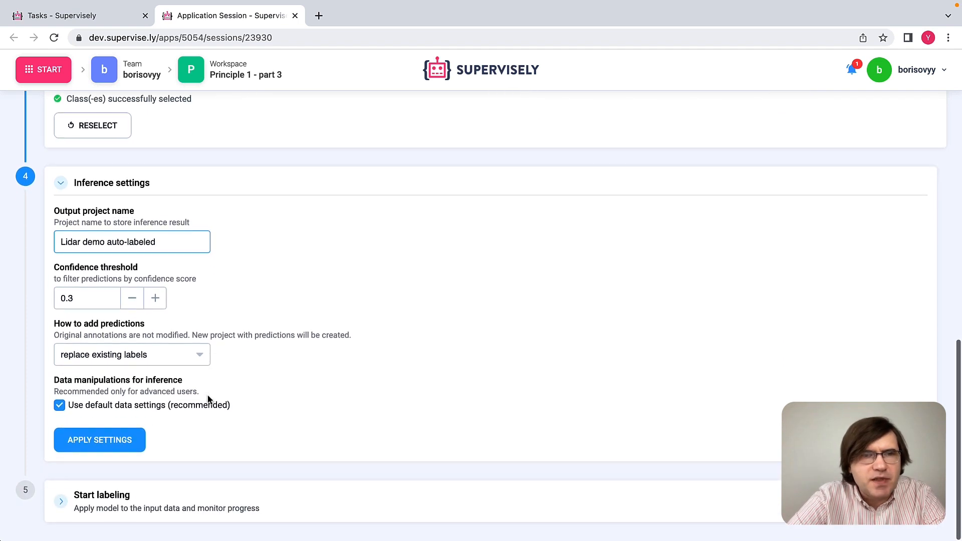
pyautogui.click(127, 439)
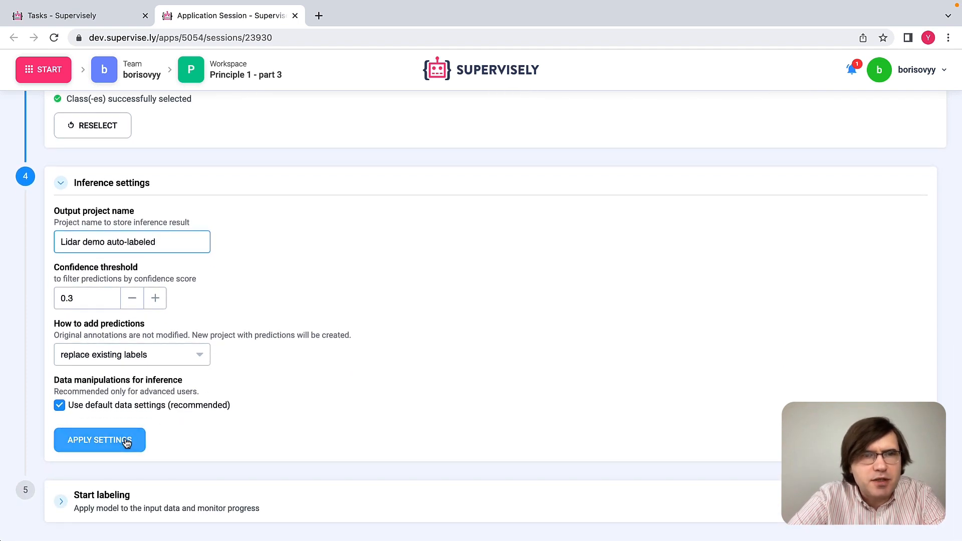
# - Choose Detection and Tracking as the problem to solve, apply the model to the input data and dismiss the completion notice
pyautogui.scroll(-2, 284, 413)
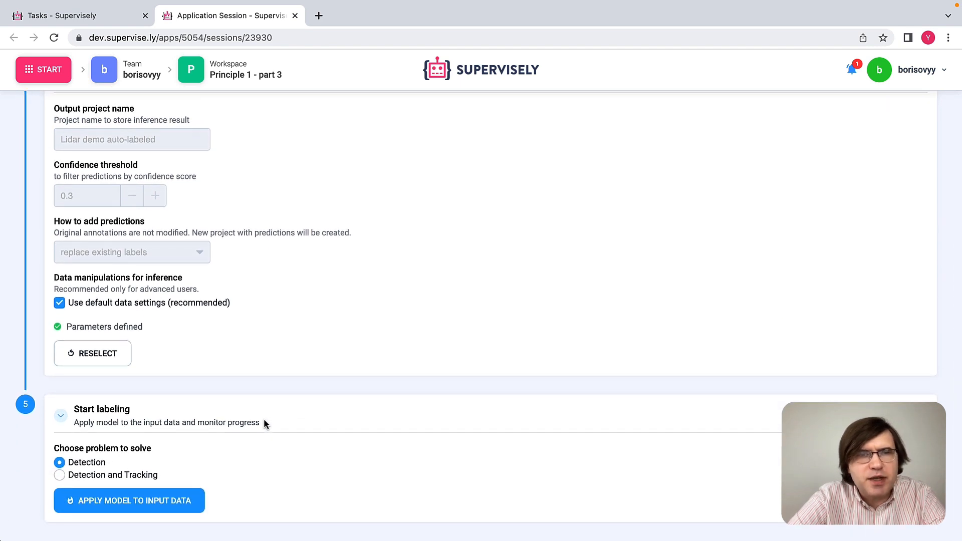
pyautogui.click(104, 475)
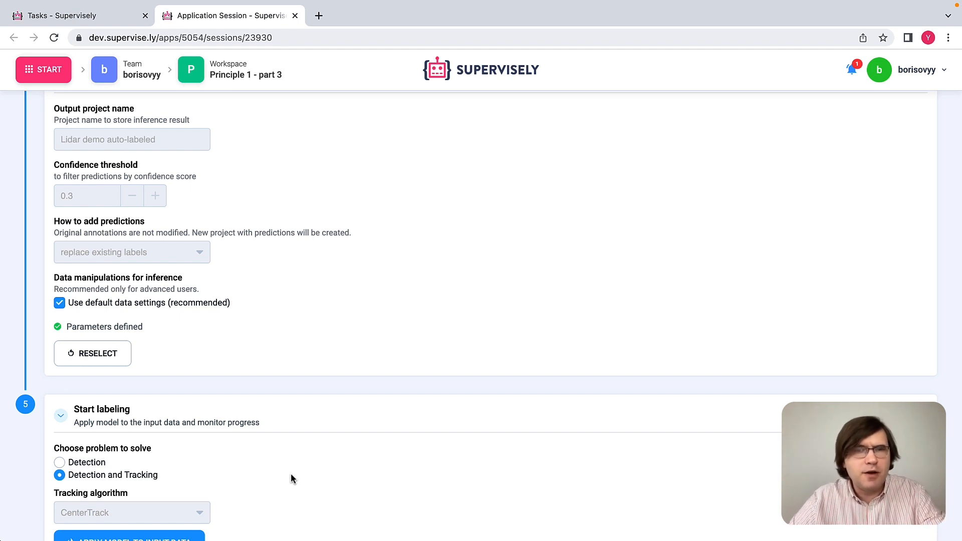
pyautogui.scroll(-1, 290, 474)
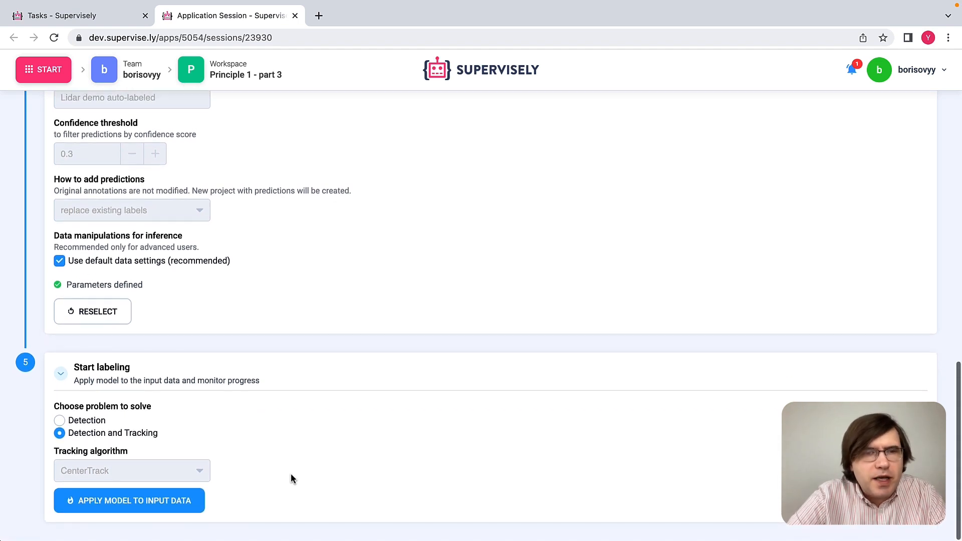
pyautogui.click(145, 504)
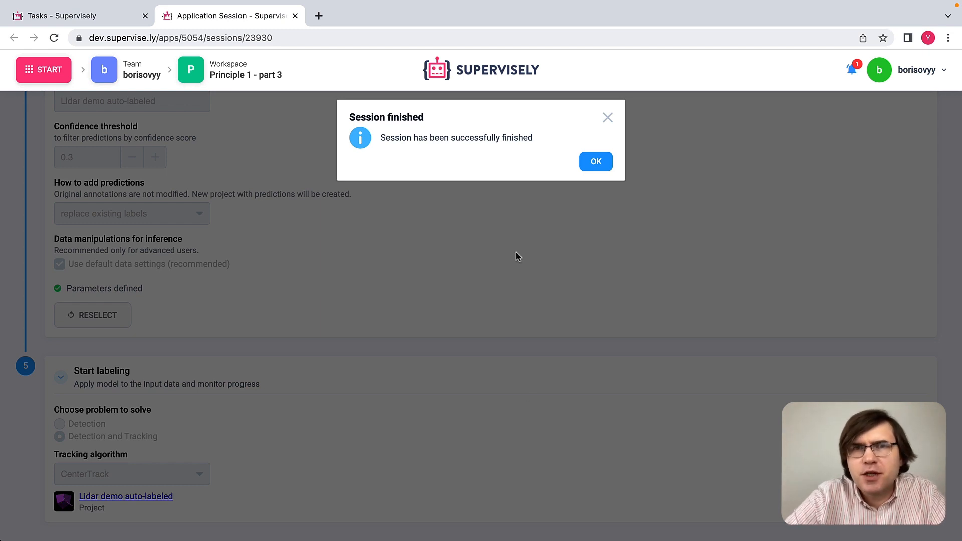
pyautogui.click(596, 162)
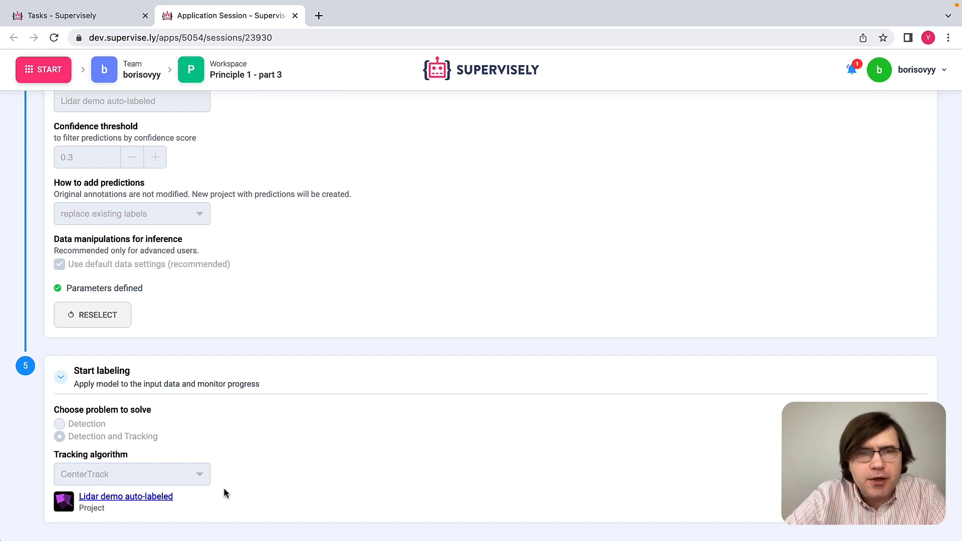
# - Open the resulting Lidar demo auto-labeled project and its LYFT dataset in the labeling tool
pyautogui.scroll(3, 247, 441)
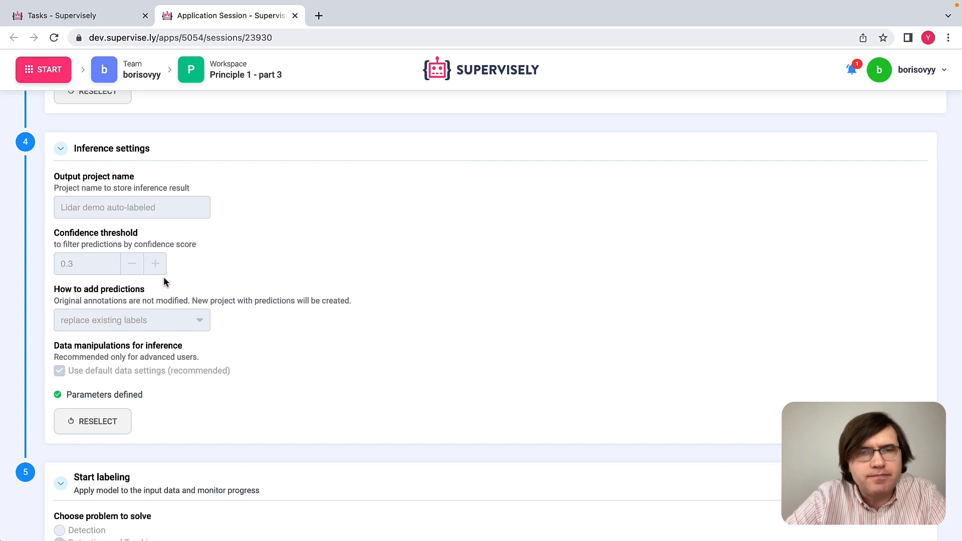
pyautogui.scroll(-3, 163, 276)
pyautogui.click(150, 501)
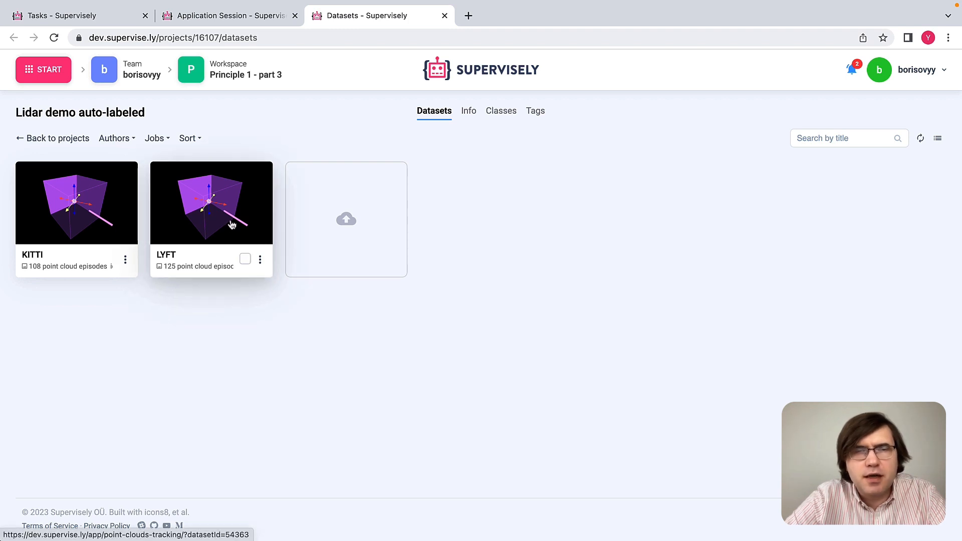
pyautogui.click(232, 224)
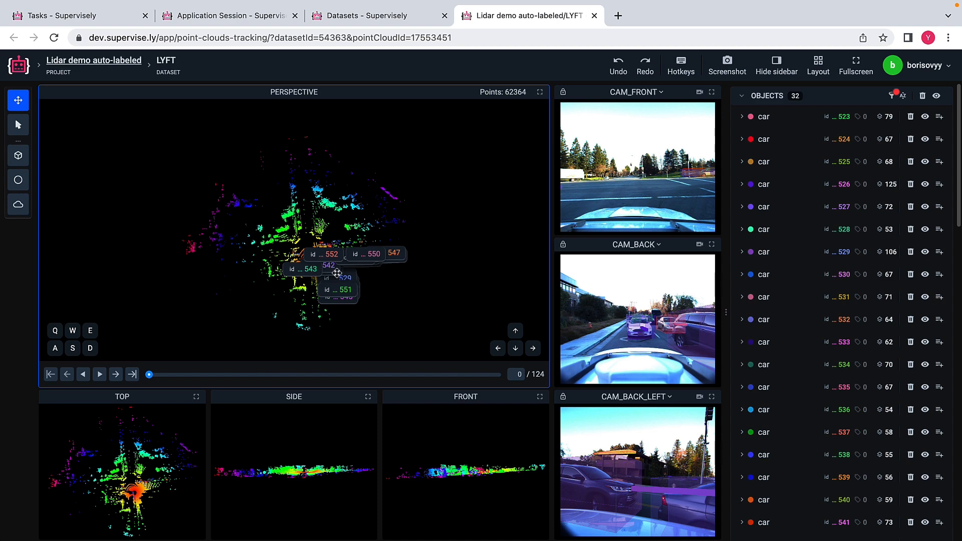
# - Turn off the object ID labels shown on the LYFT cuboids in the figure settings
pyautogui.scroll(6, 337, 273)
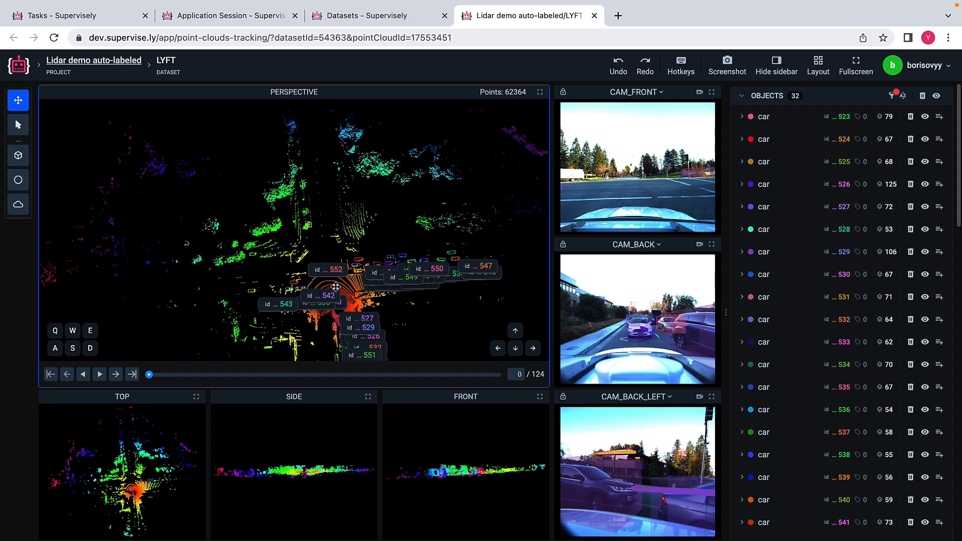
pyautogui.moveTo(403, 312); pyautogui.dragTo(427, 316)
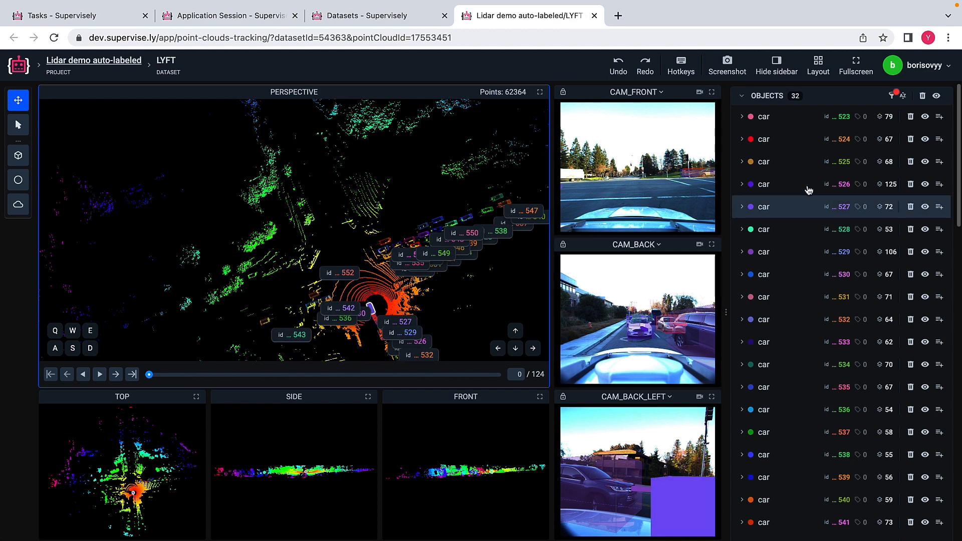
pyautogui.scroll(-10, 861, 191)
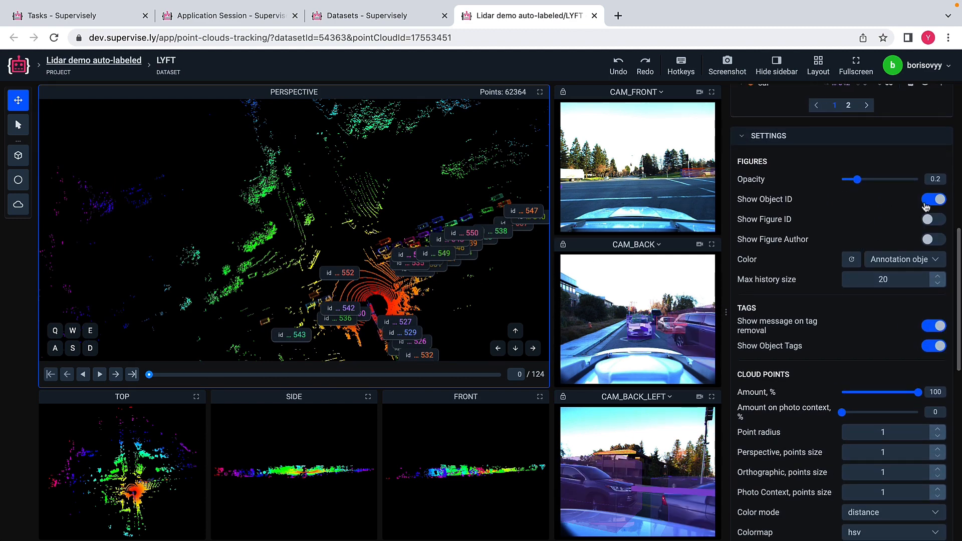
pyautogui.click(926, 206)
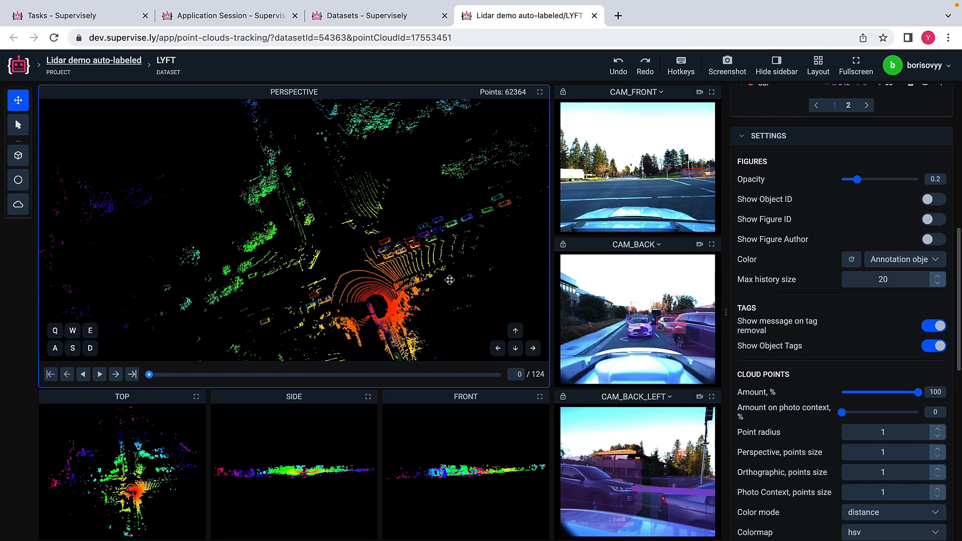
# - Examine the detected cuboids in the LYFT point cloud up close, then at frame 17
pyautogui.scroll(5, 433, 241)
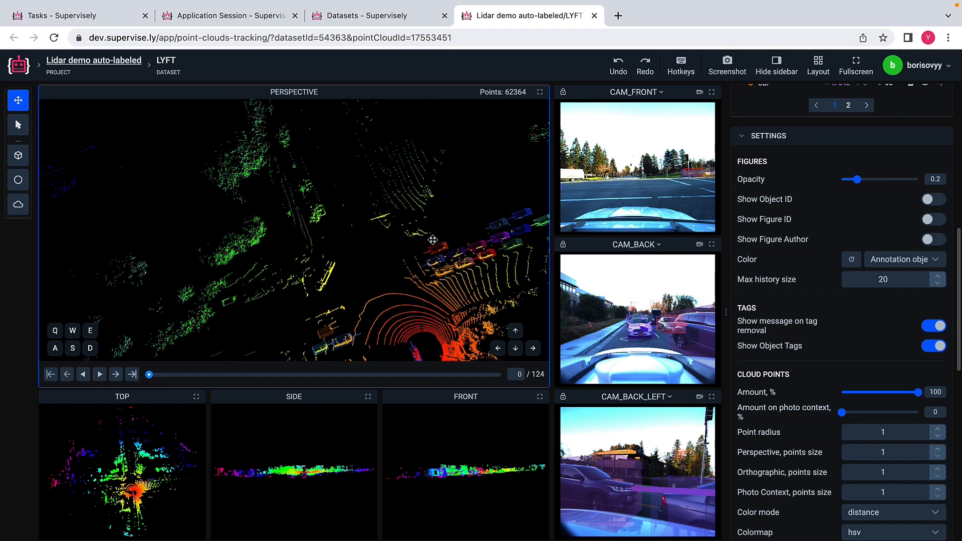
pyautogui.moveTo(440, 237); pyautogui.dragTo(451, 209)
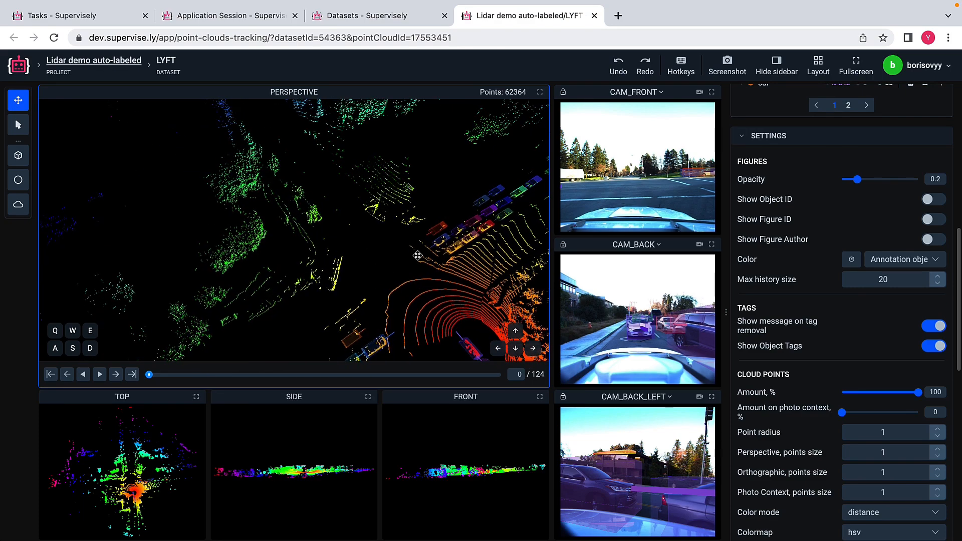
pyautogui.click(196, 375)
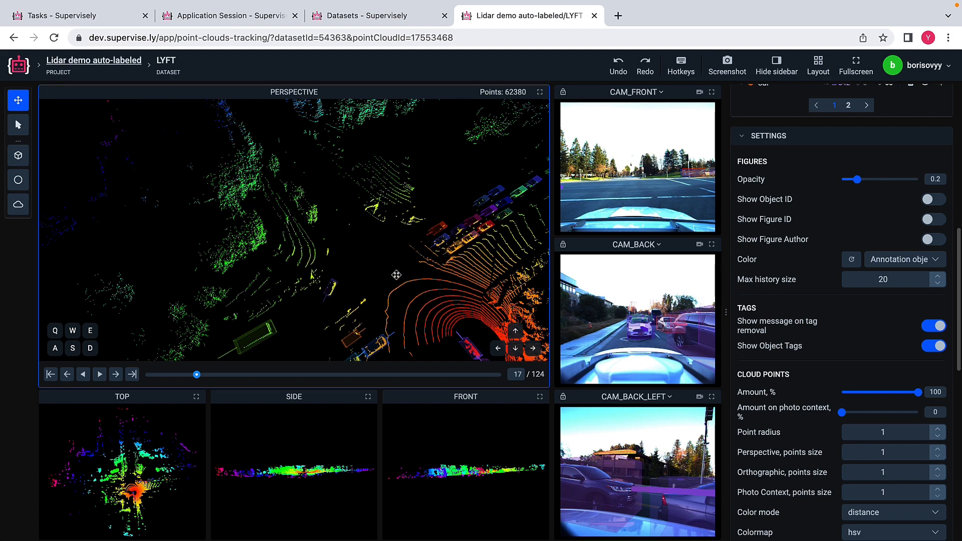
pyautogui.moveTo(395, 275); pyautogui.dragTo(293, 299)
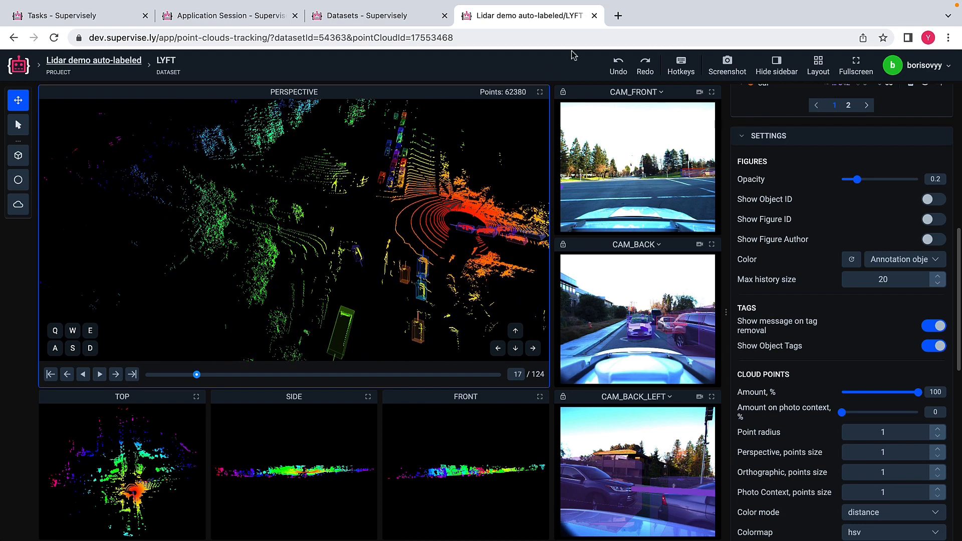
# - Close the LYFT dataset, open KITTI and view its perspective scene from a raised position behind the CAM_FRONT_LEFT camera
pyautogui.click(594, 16)
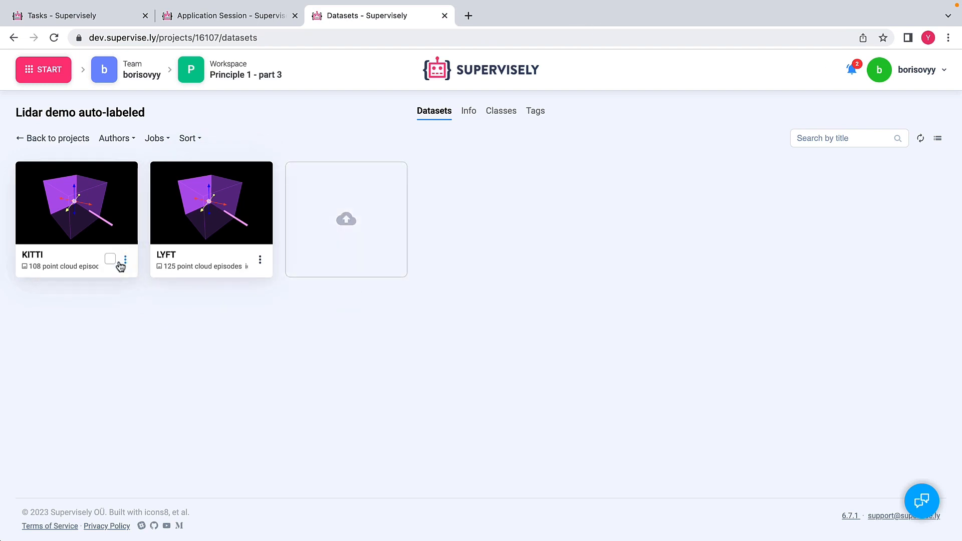
pyautogui.click(106, 213)
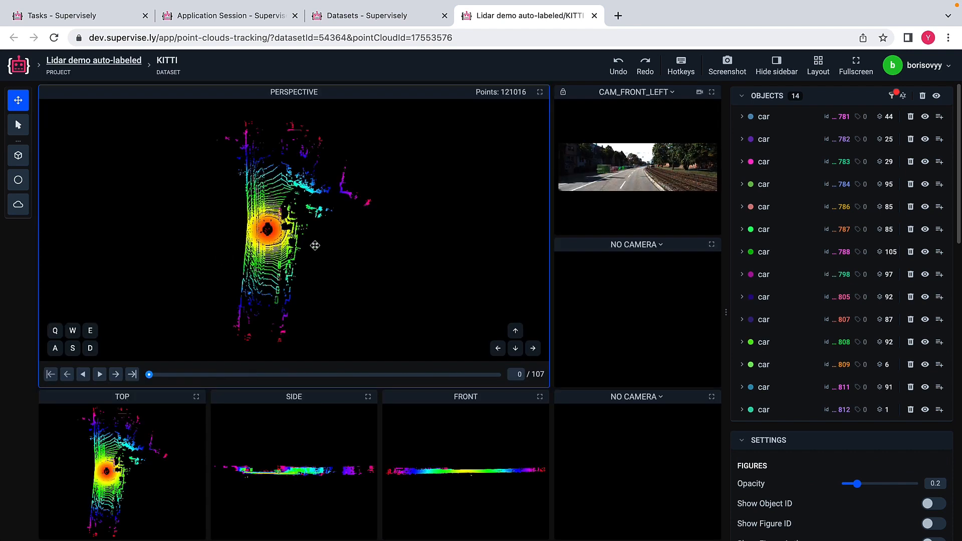
pyautogui.click(699, 92)
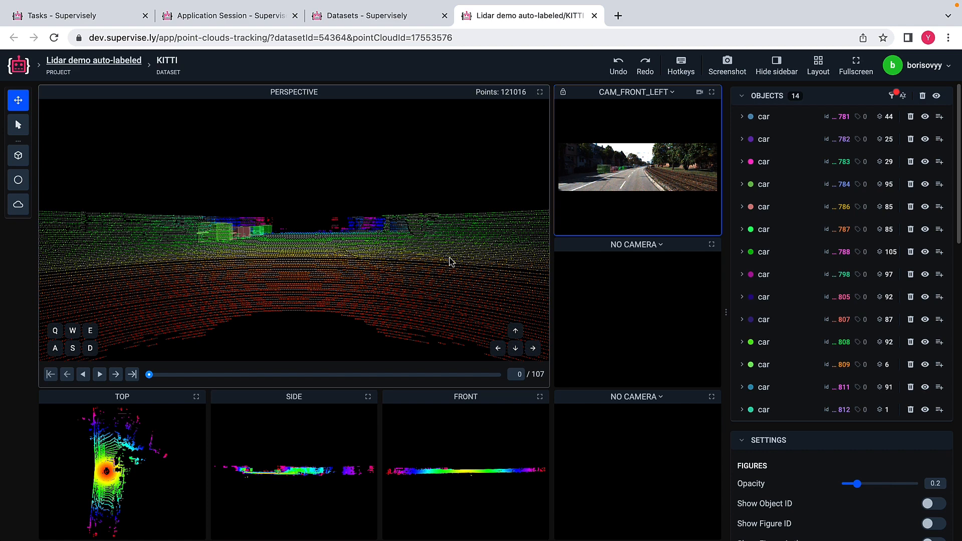
pyautogui.press('e')
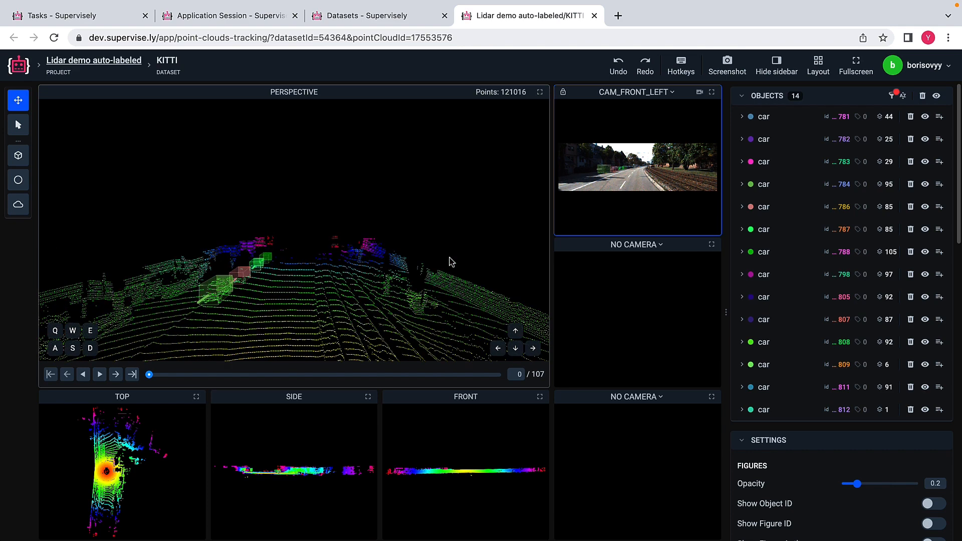
pyautogui.press('s')
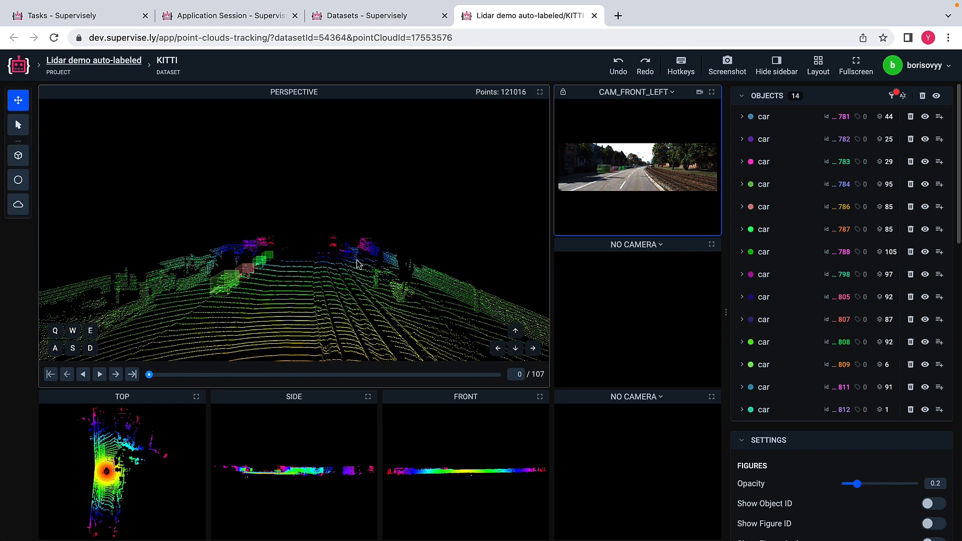
pyautogui.press('q')
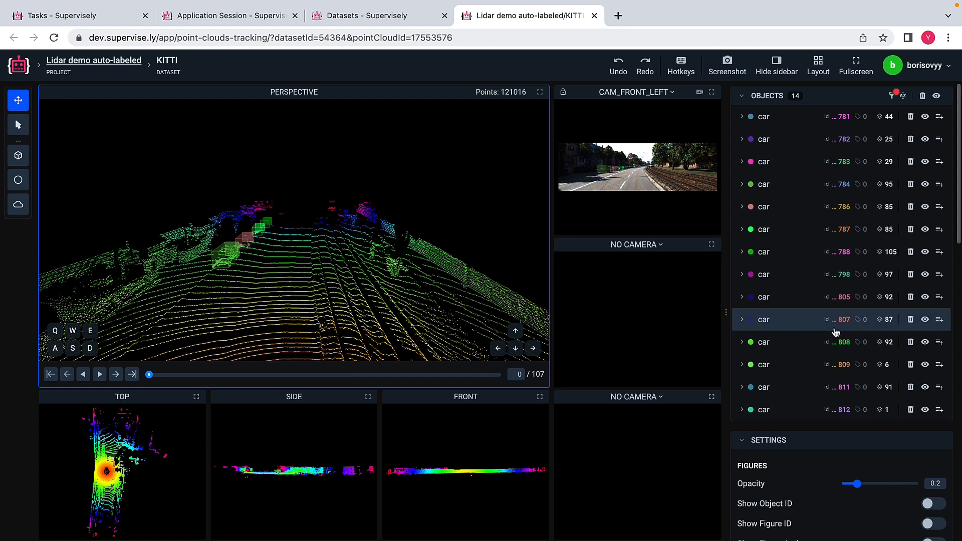
# - Turn on the object ID labels and advance frame by frame to frame 31 to examine how KITTI objects are tracked
pyautogui.scroll(-3, 835, 332)
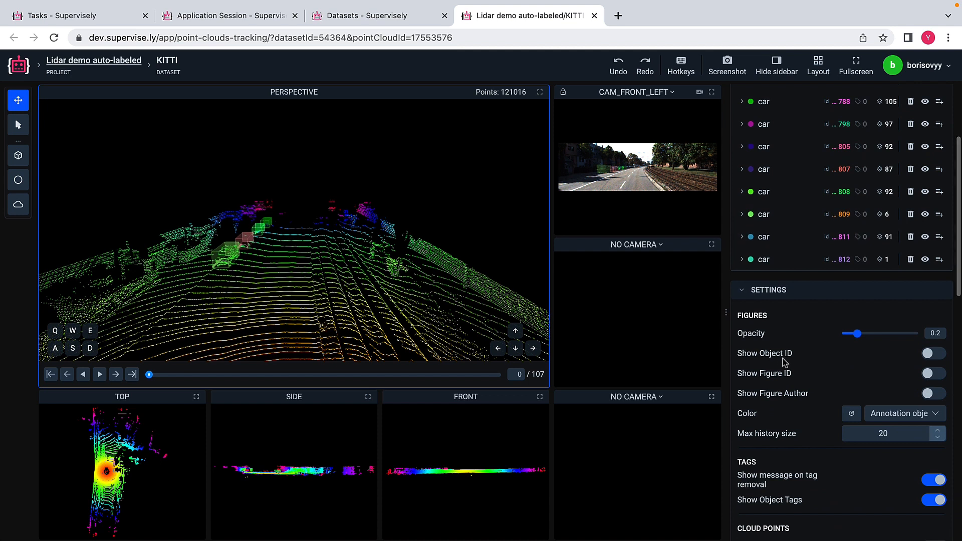
pyautogui.click(935, 355)
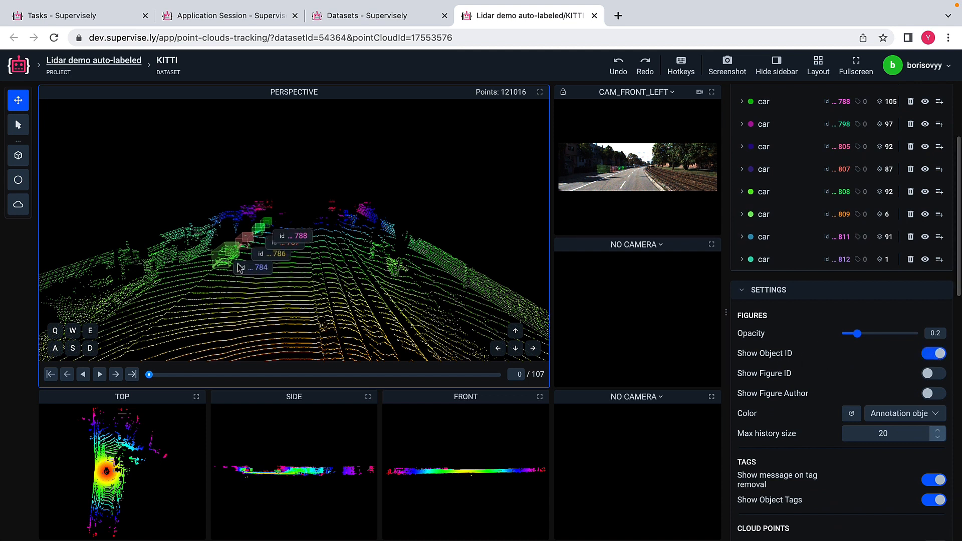
pyautogui.click(116, 374)
pyautogui.click(116, 375)
pyautogui.click(115, 375)
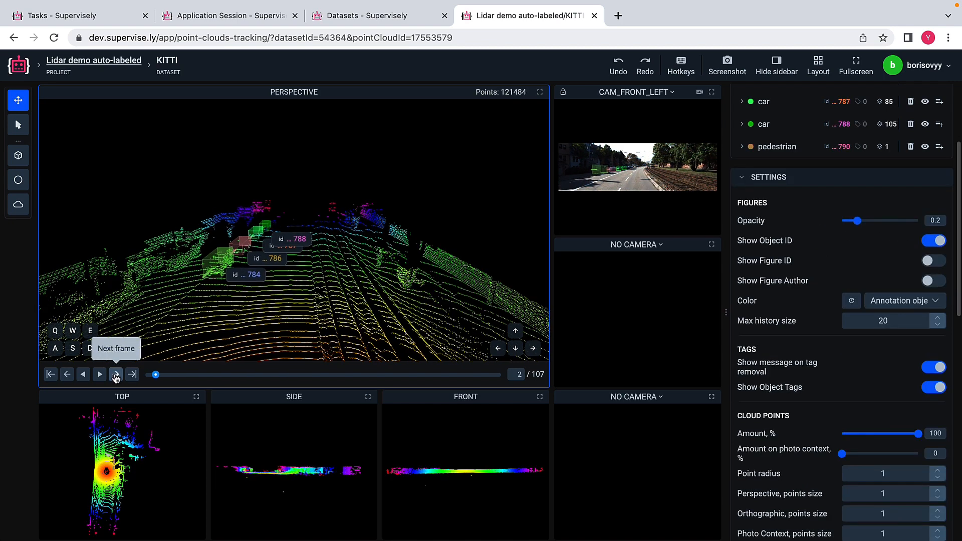
pyautogui.click(116, 374)
pyautogui.click(116, 374)
pyautogui.click(116, 375)
pyautogui.click(115, 374)
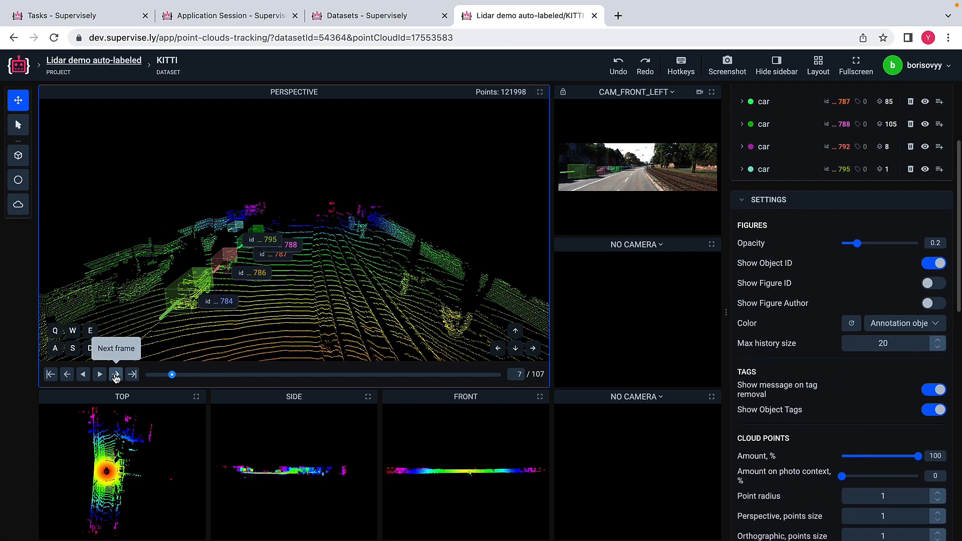
pyautogui.click(116, 374)
pyautogui.click(116, 374)
pyautogui.click(116, 374)
pyautogui.click(116, 374)
pyautogui.click(116, 374)
pyautogui.click(116, 375)
pyautogui.click(115, 374)
pyautogui.click(116, 375)
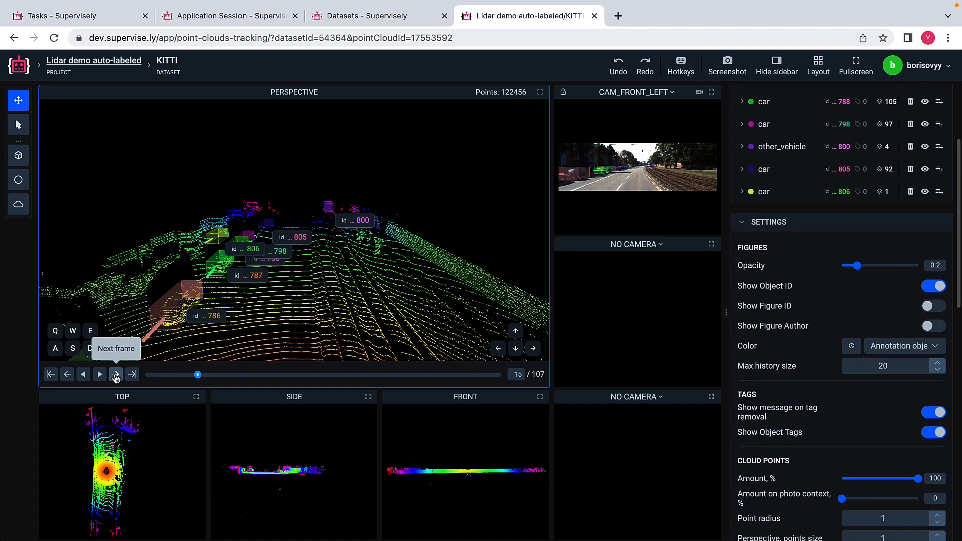
pyautogui.click(116, 375)
pyautogui.click(115, 374)
pyautogui.click(115, 374)
pyautogui.click(116, 374)
pyautogui.click(115, 374)
pyautogui.click(115, 374)
pyautogui.click(116, 374)
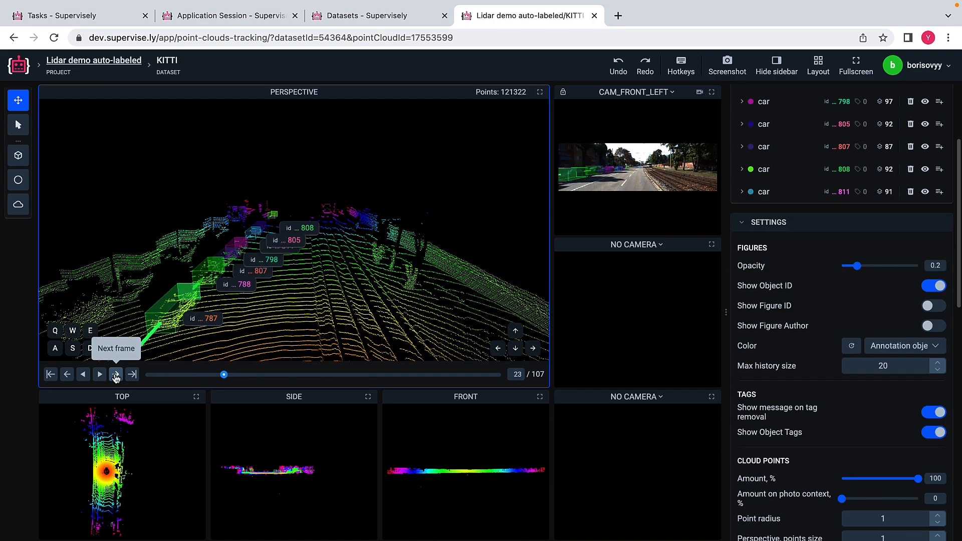
pyautogui.click(116, 374)
pyautogui.click(116, 374)
pyautogui.click(115, 374)
pyautogui.click(115, 374)
pyautogui.click(116, 374)
pyautogui.click(116, 374)
pyautogui.click(116, 374)
pyautogui.click(116, 374)
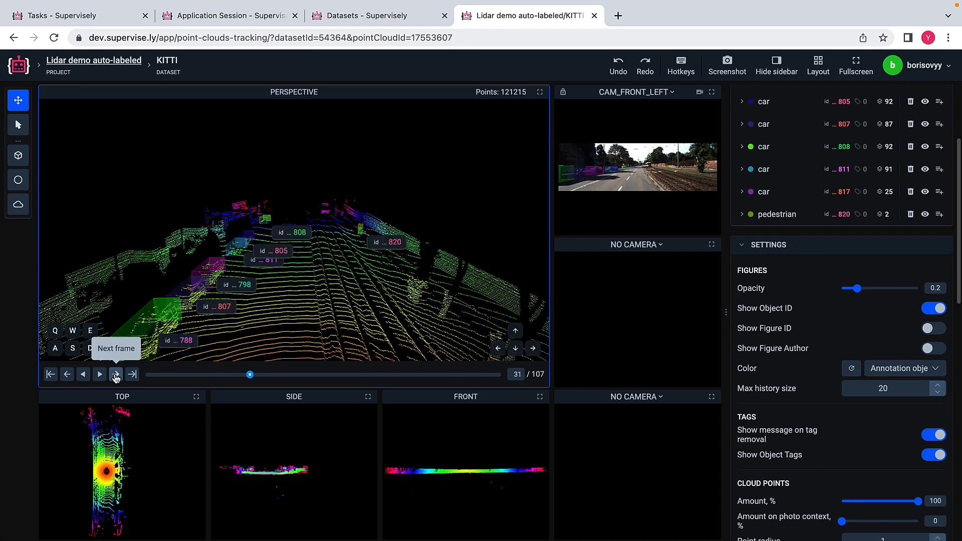
# - Step through the KITTI sequence frame by frame to frame 98 to examine object tracking, and scrub back to frame 34
pyautogui.click(116, 374)
pyautogui.click(115, 374)
pyautogui.click(116, 374)
pyautogui.click(115, 374)
pyautogui.click(116, 374)
pyautogui.click(116, 374)
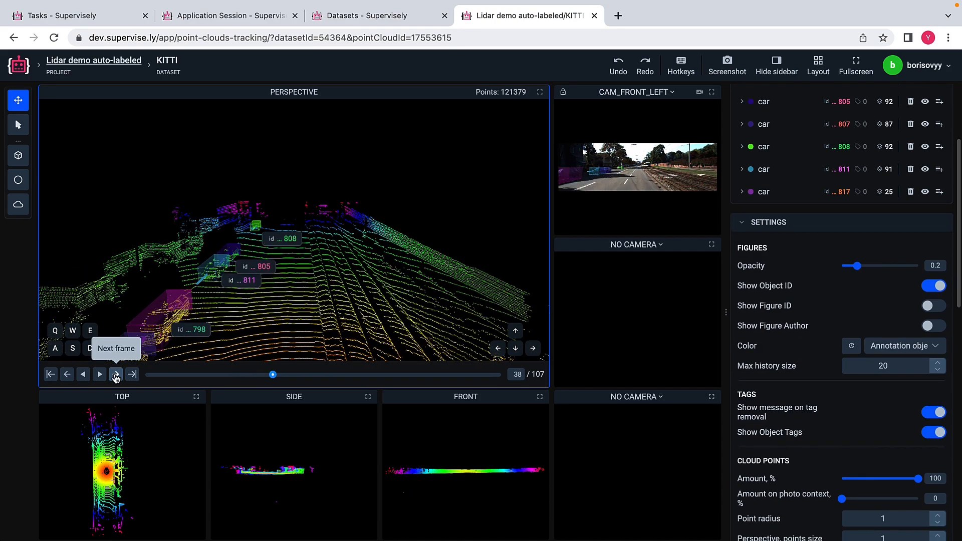
pyautogui.click(115, 374)
pyautogui.click(116, 374)
pyautogui.click(116, 374)
pyautogui.click(115, 374)
pyautogui.click(116, 374)
pyautogui.click(116, 375)
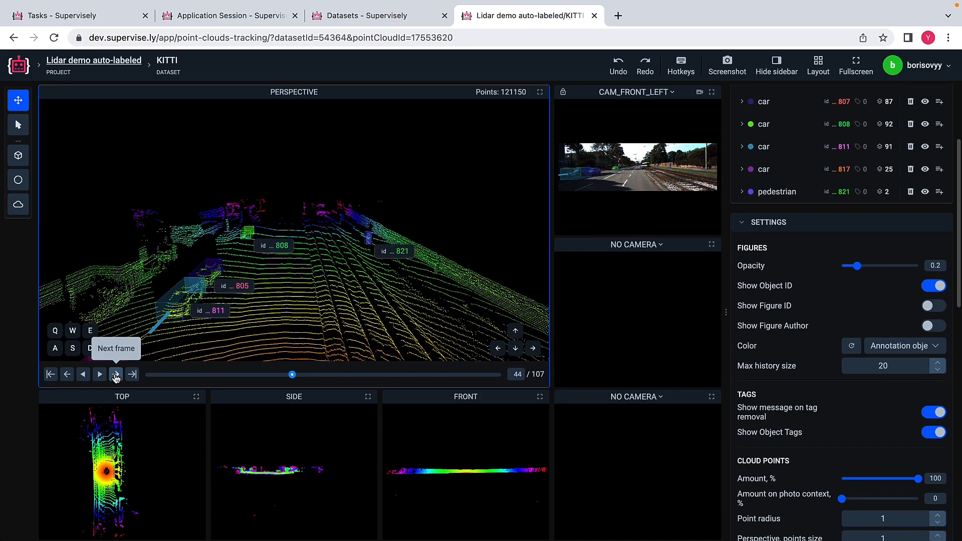
pyautogui.click(116, 374)
pyautogui.click(116, 375)
pyautogui.click(116, 375)
pyautogui.click(116, 374)
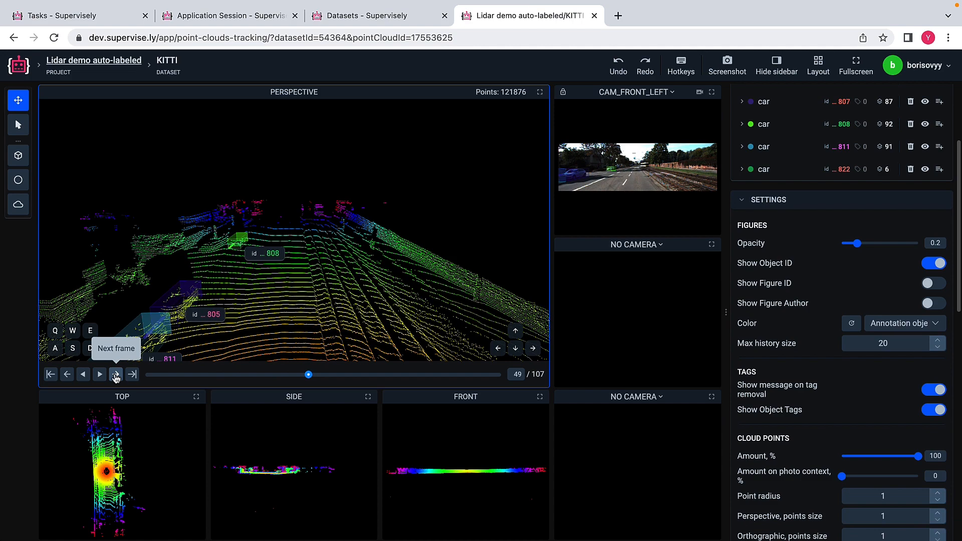
pyautogui.click(115, 374)
pyautogui.click(116, 375)
pyautogui.click(116, 374)
pyautogui.click(116, 374)
pyautogui.click(115, 374)
pyautogui.click(115, 374)
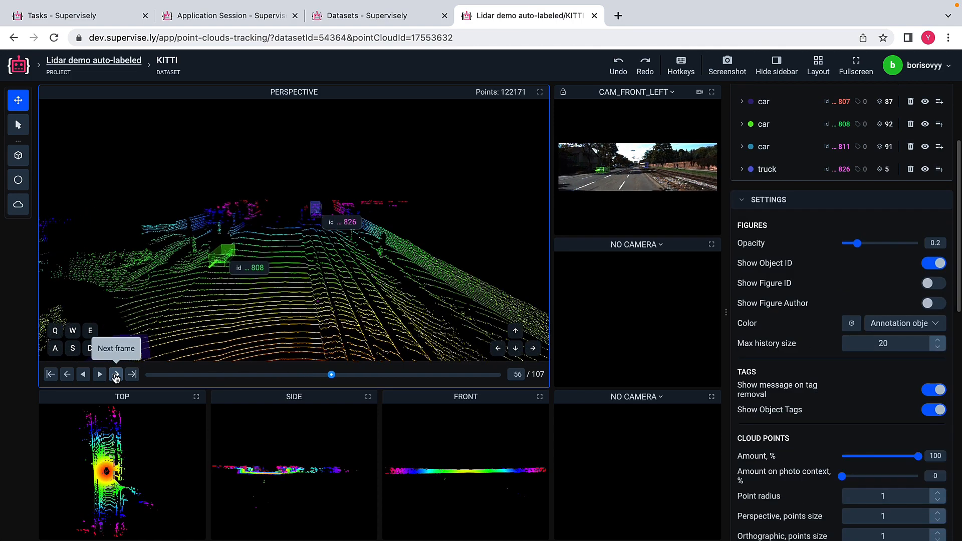
pyautogui.click(116, 374)
pyautogui.click(116, 374)
pyautogui.click(116, 375)
pyautogui.click(116, 374)
pyautogui.click(116, 375)
pyautogui.click(116, 374)
pyautogui.click(115, 375)
pyautogui.click(116, 375)
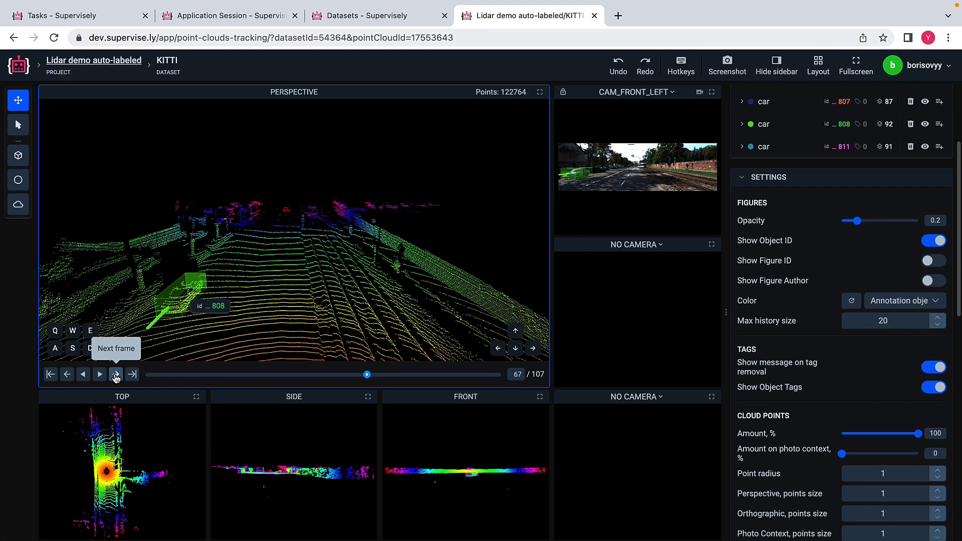
pyautogui.click(116, 374)
pyautogui.click(116, 374)
pyautogui.click(116, 374)
pyautogui.click(116, 374)
pyautogui.click(116, 374)
pyautogui.click(116, 374)
pyautogui.click(115, 375)
pyautogui.click(116, 375)
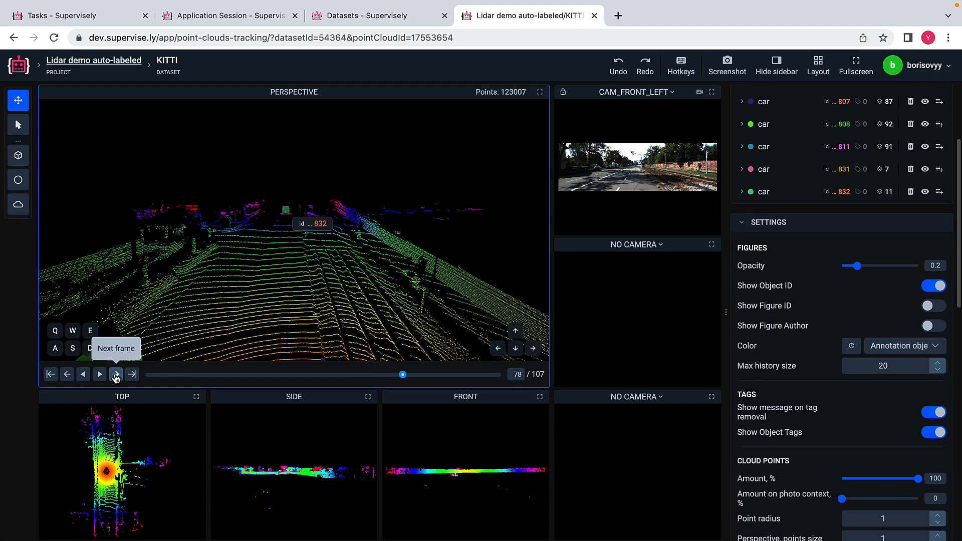
pyautogui.click(116, 375)
pyautogui.click(115, 375)
pyautogui.click(116, 375)
pyautogui.click(116, 374)
pyautogui.click(116, 374)
pyautogui.click(116, 374)
pyautogui.click(116, 374)
pyautogui.click(116, 374)
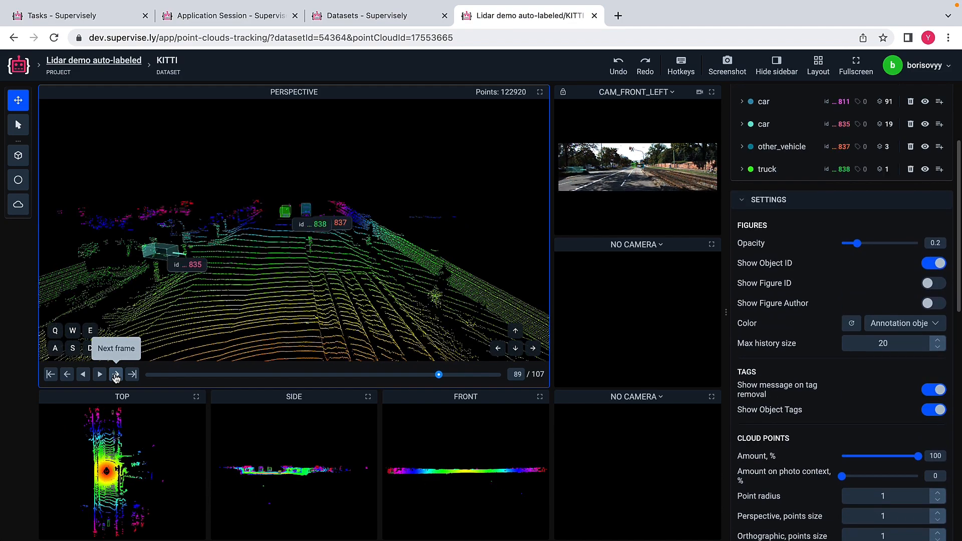
pyautogui.click(116, 374)
pyautogui.click(116, 374)
pyautogui.click(115, 374)
pyautogui.click(116, 375)
pyautogui.click(115, 374)
pyautogui.click(115, 374)
pyautogui.click(115, 374)
pyautogui.click(116, 374)
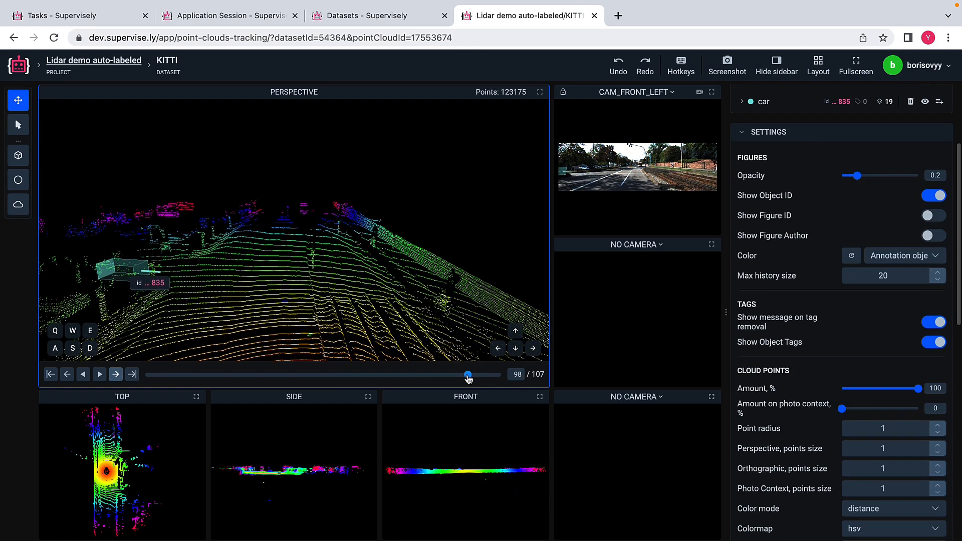
pyautogui.moveTo(468, 379); pyautogui.dragTo(255, 368)
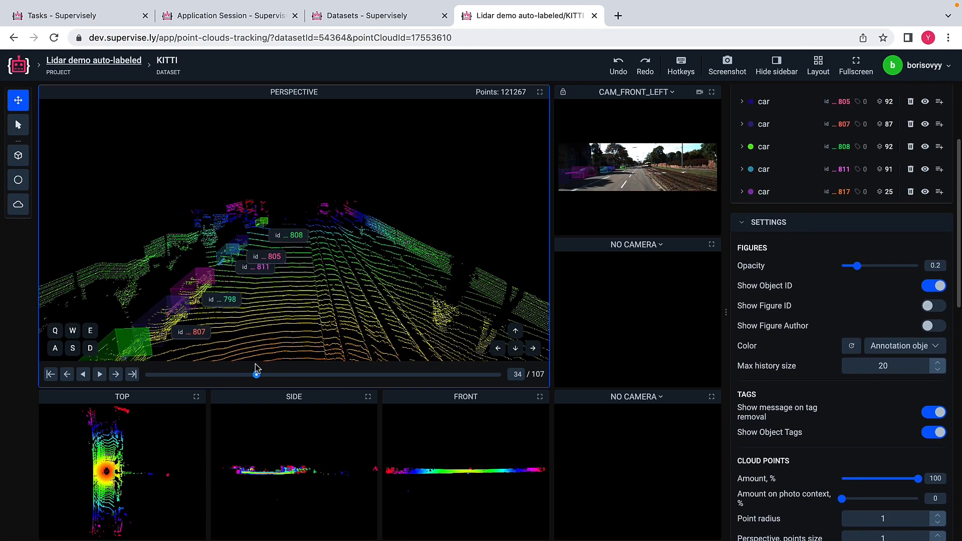